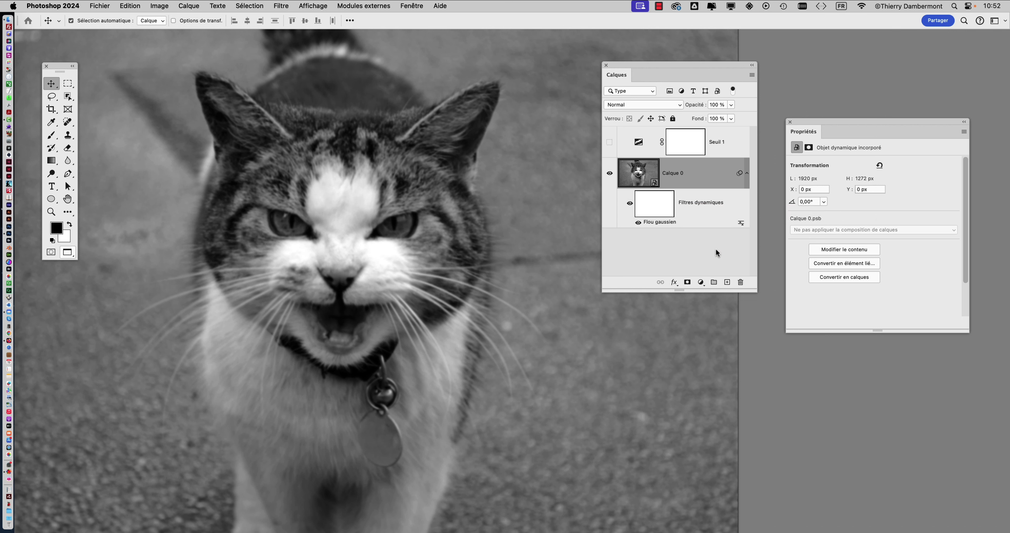
Move the Layers panel further over the image and make it wider and shorter.
{"action": "left_click_drag", "start_coordinate": [673, 63], "coordinate": [626, 62]}
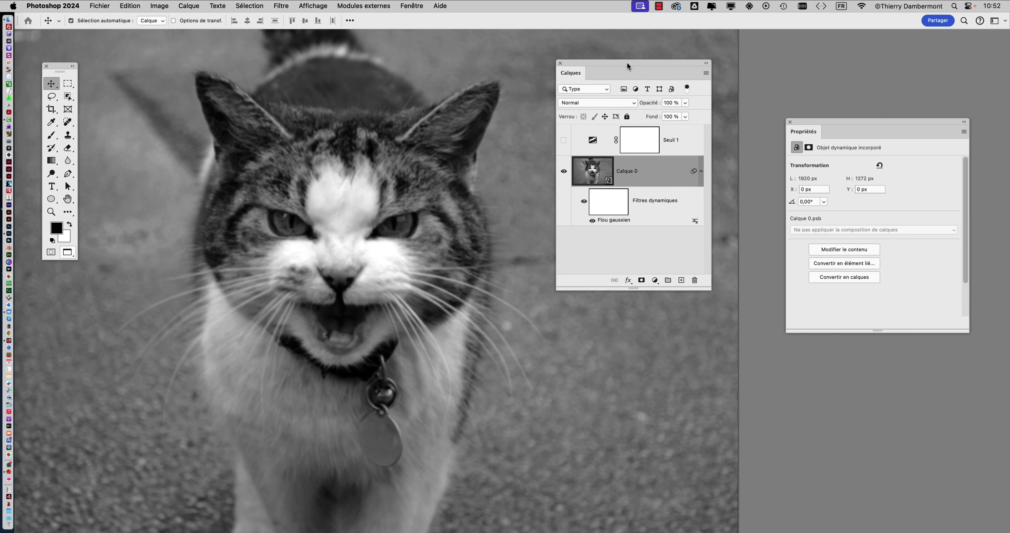
{"action": "left_click_drag", "start_coordinate": [708, 289], "coordinate": [725, 255]}
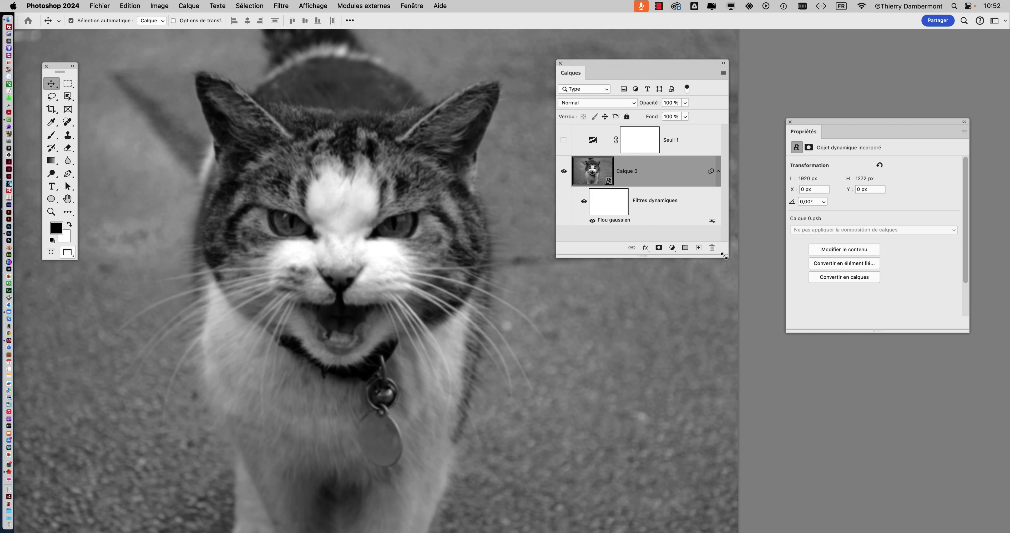
Open the Actions panel, run the "créer calque dodge and burn" action, and enlarge the Layers panel.
{"action": "left_click", "coordinate": [412, 5]}
{"action": "left_click", "coordinate": [412, 51]}
{"action": "left_click_drag", "start_coordinate": [761, 310], "coordinate": [348, 92]}
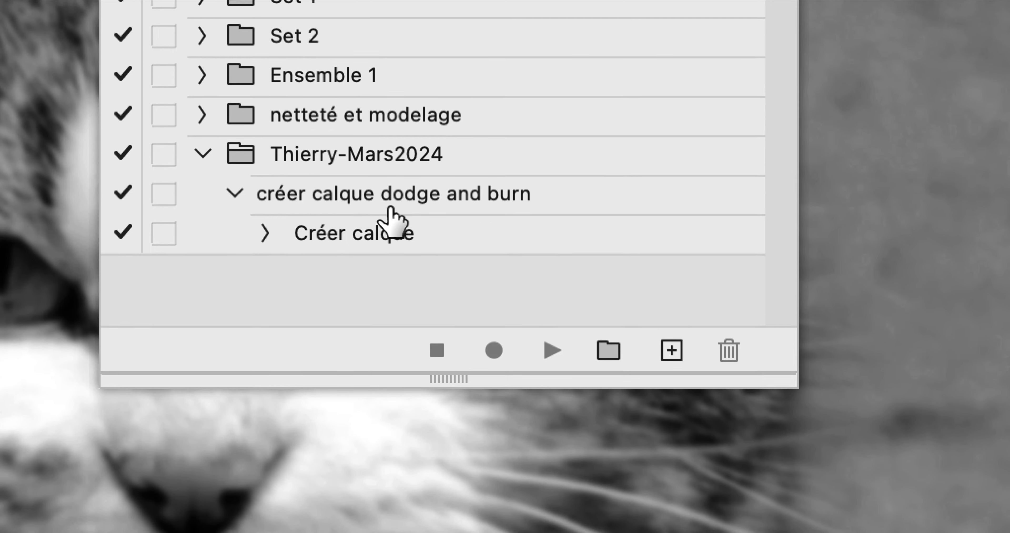
{"action": "left_click", "coordinate": [387, 205]}
{"action": "left_click", "coordinate": [353, 204]}
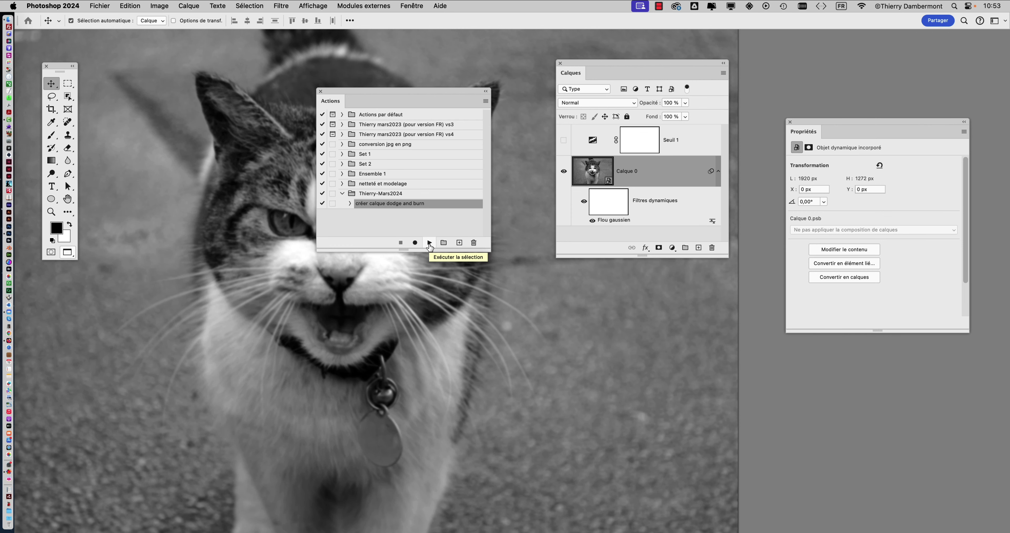
{"action": "left_click", "coordinate": [429, 243]}
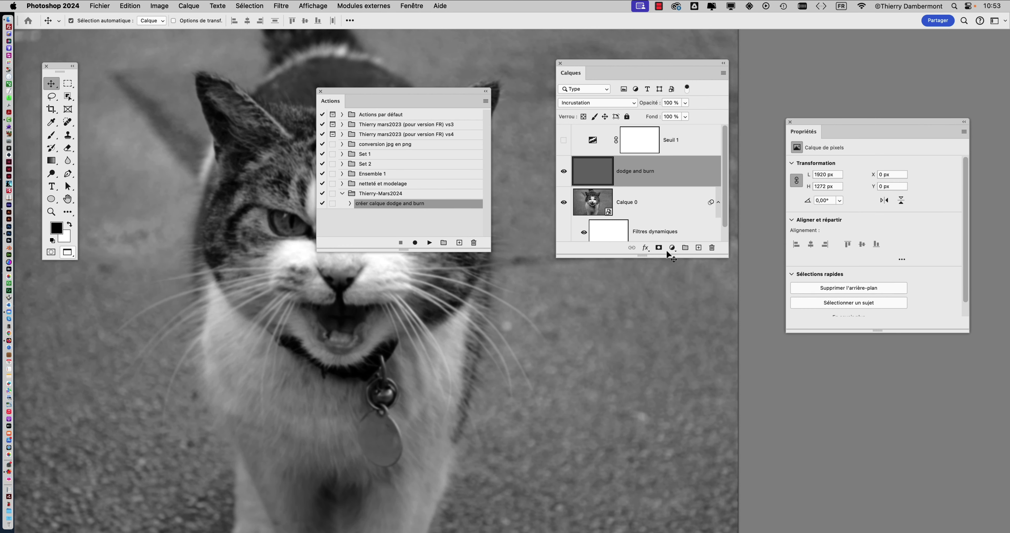
{"action": "left_click_drag", "start_coordinate": [726, 257], "coordinate": [733, 304]}
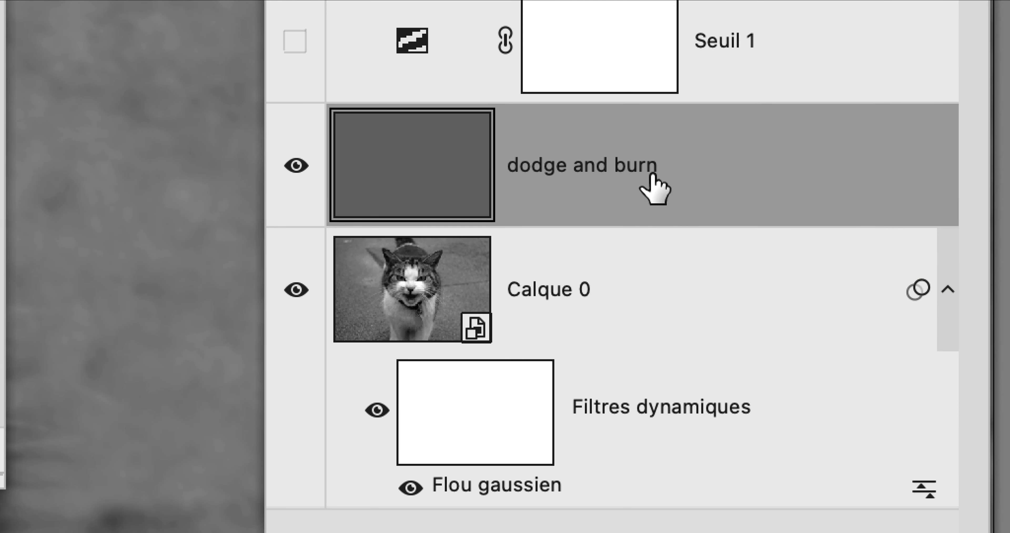
Delete the "dodge and burn" layer created by the action and close the Actions panel.
{"action": "mouse_move", "coordinate": [666, 167]}
{"action": "left_mouse_down"}
{"action": "mouse_move", "coordinate": [824, 335]}
{"action": "mouse_move", "coordinate": [910, 532]}
{"action": "mouse_move", "coordinate": [926, 532]}
{"action": "left_mouse_up"}
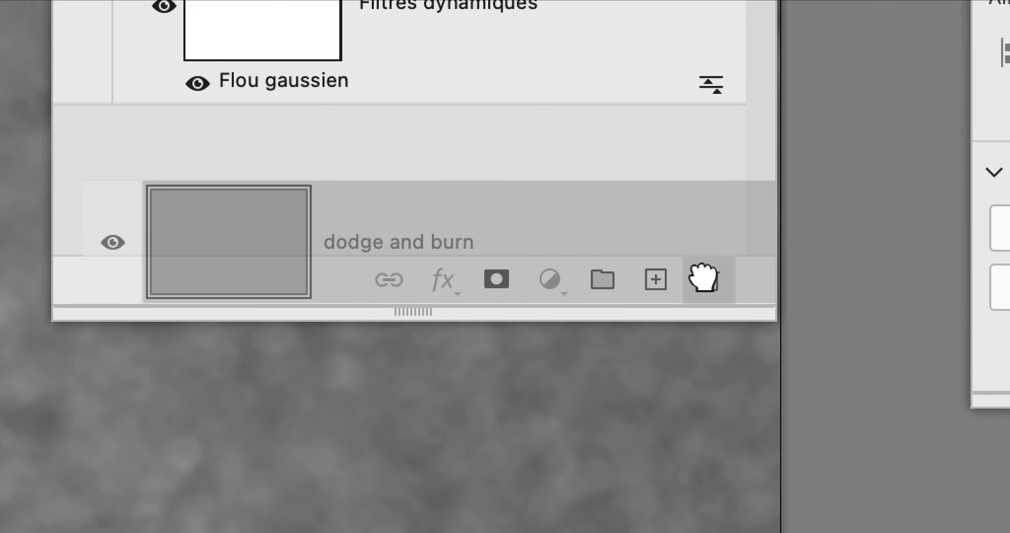
{"action": "left_click_drag", "start_coordinate": [705, 278], "coordinate": [706, 279]}
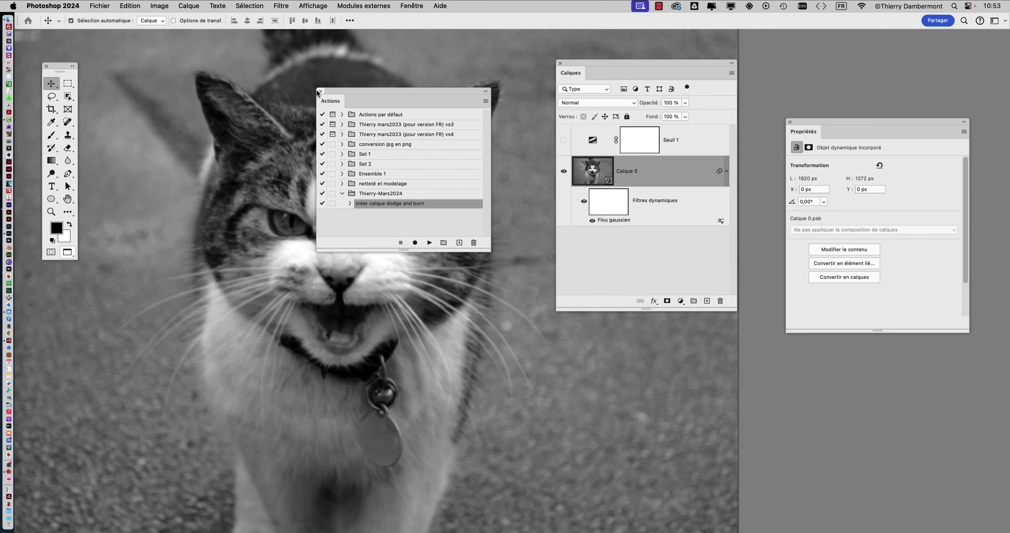
{"action": "left_click", "coordinate": [317, 91]}
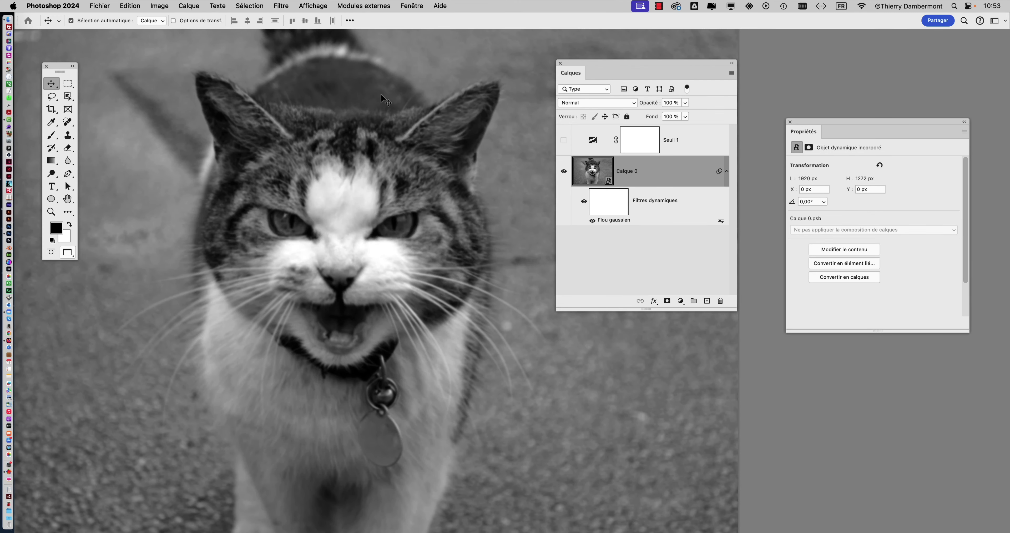
Create a layer named "dodge and burn" above Calque 0 in Incrustation mode, filled with the 50% gray neutral colour.
{"action": "mouse_move", "coordinate": [577, 60]}
{"action": "left_mouse_down"}
{"action": "mouse_move", "coordinate": [607, 62]}
{"action": "mouse_move", "coordinate": [592, 61]}
{"action": "left_mouse_up"}
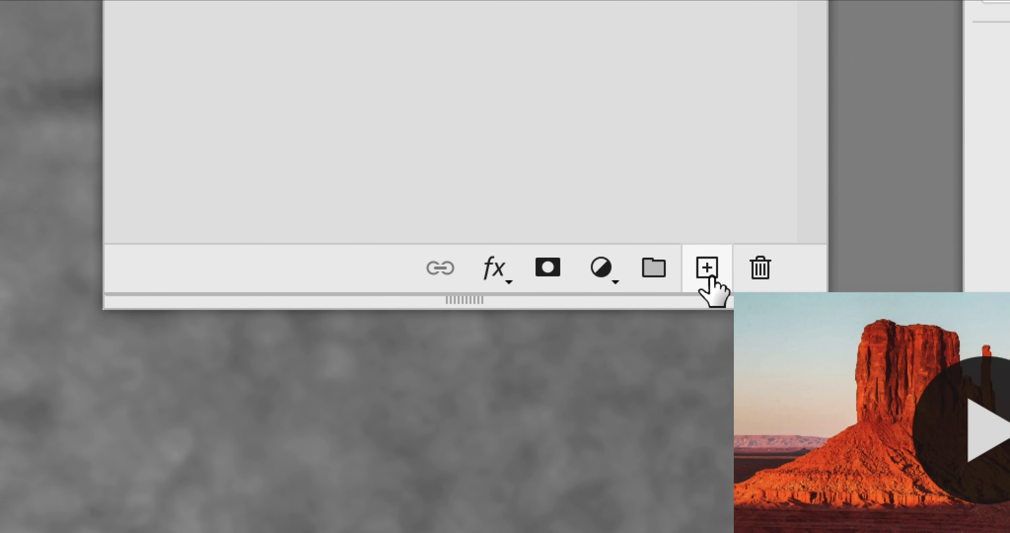
{"action": "left_click", "coordinate": [708, 270], "text": "alt"}
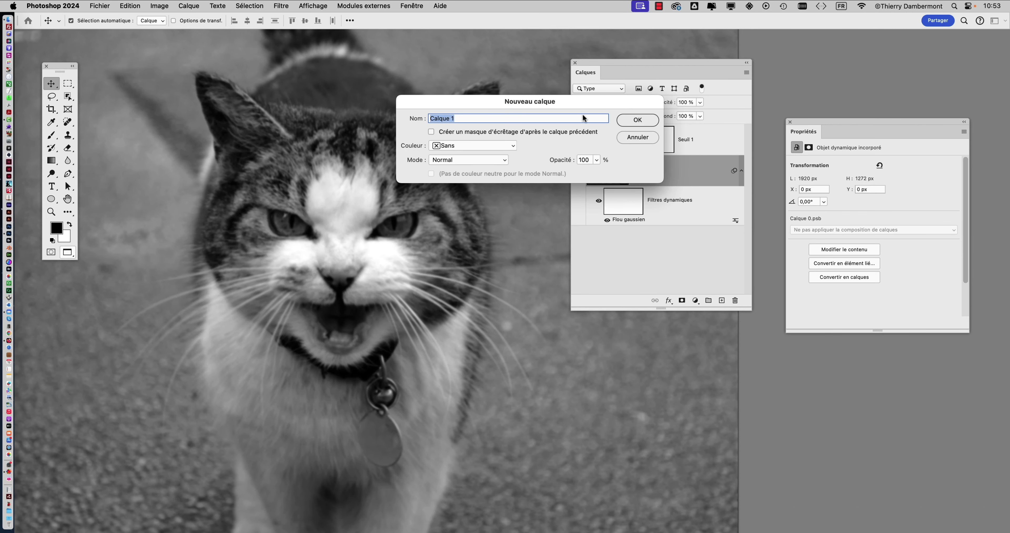
{"action": "left_click_drag", "start_coordinate": [580, 102], "coordinate": [411, 76]}
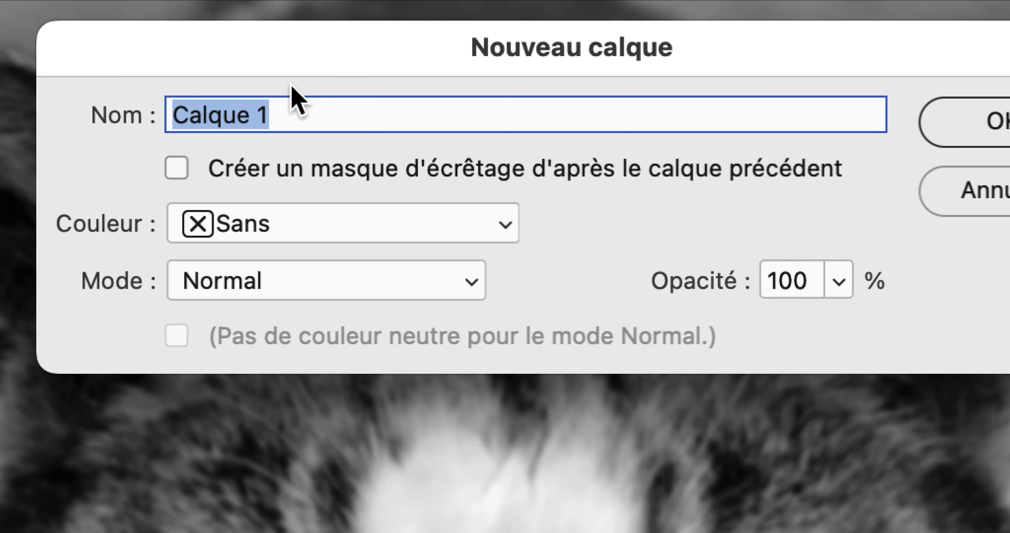
{"action": "type", "text": "dodg"}
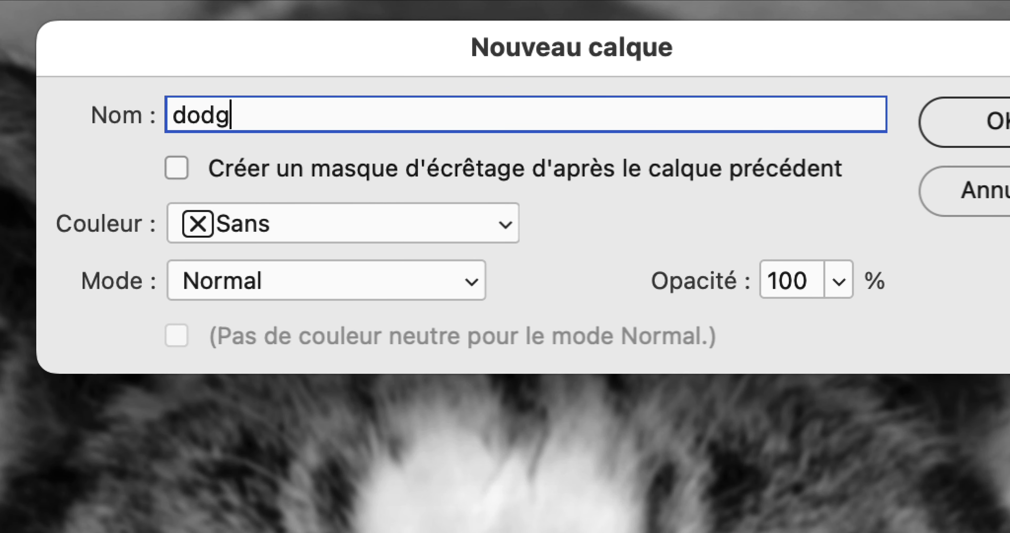
{"action": "type", "text": "e and burn"}
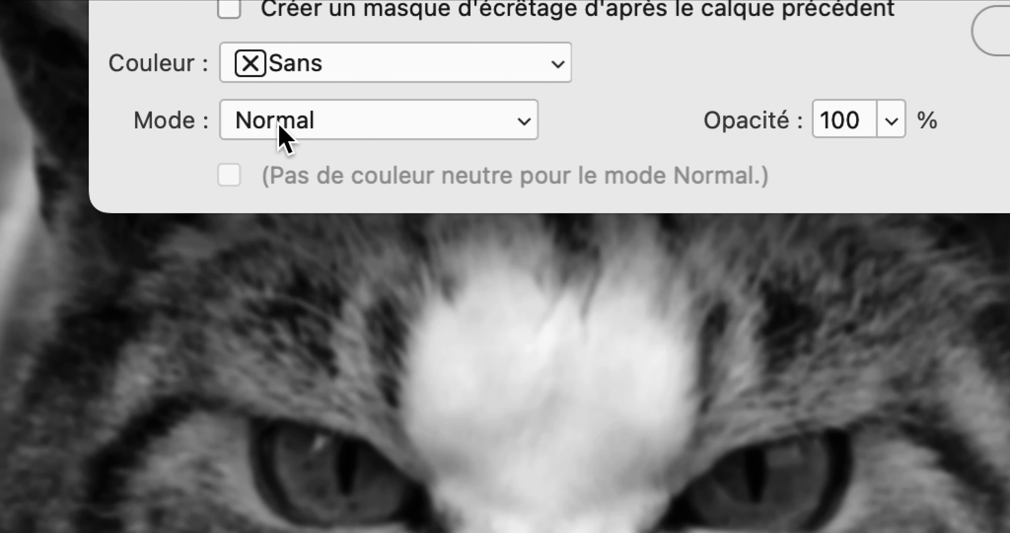
{"action": "left_click", "coordinate": [230, 284]}
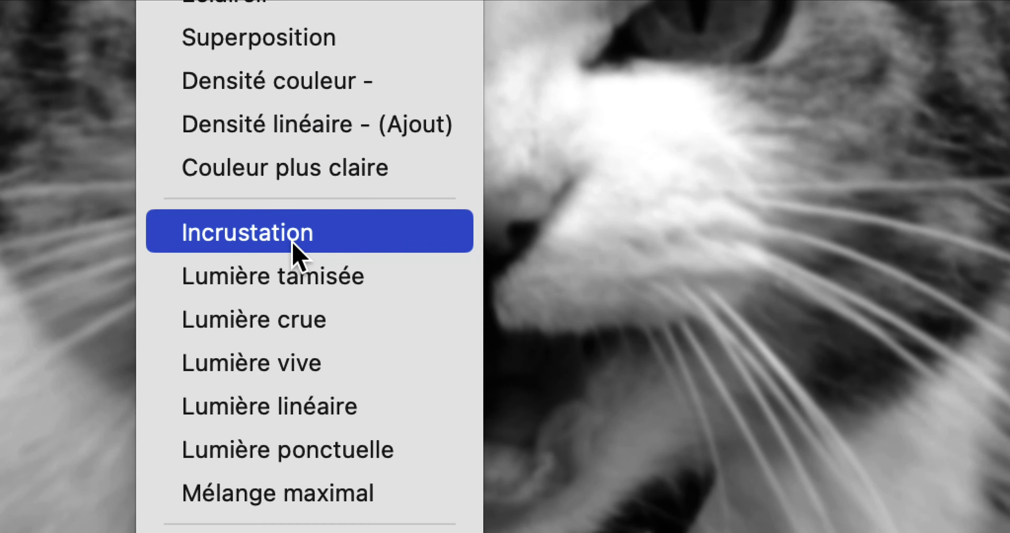
{"action": "left_click", "coordinate": [295, 247]}
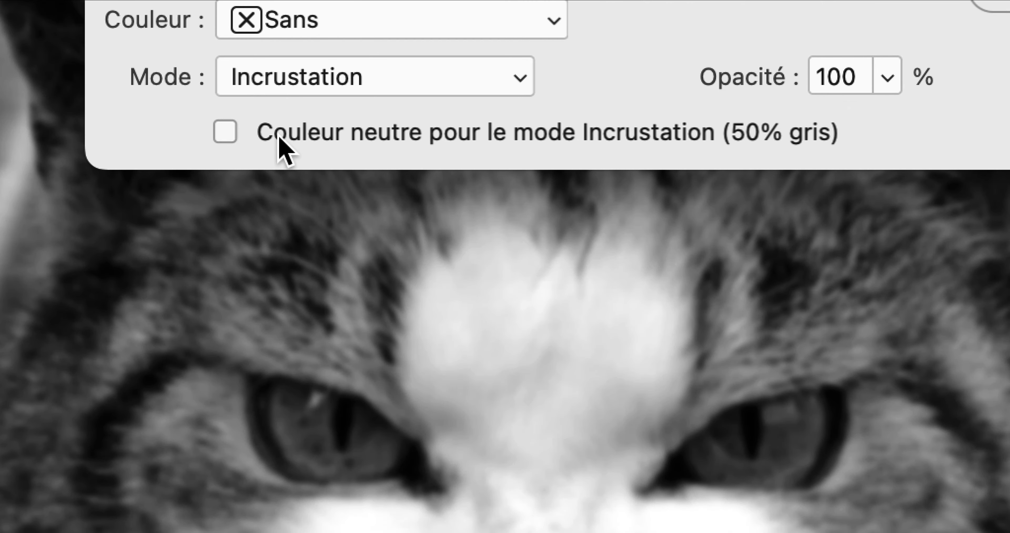
{"action": "left_click", "coordinate": [280, 169]}
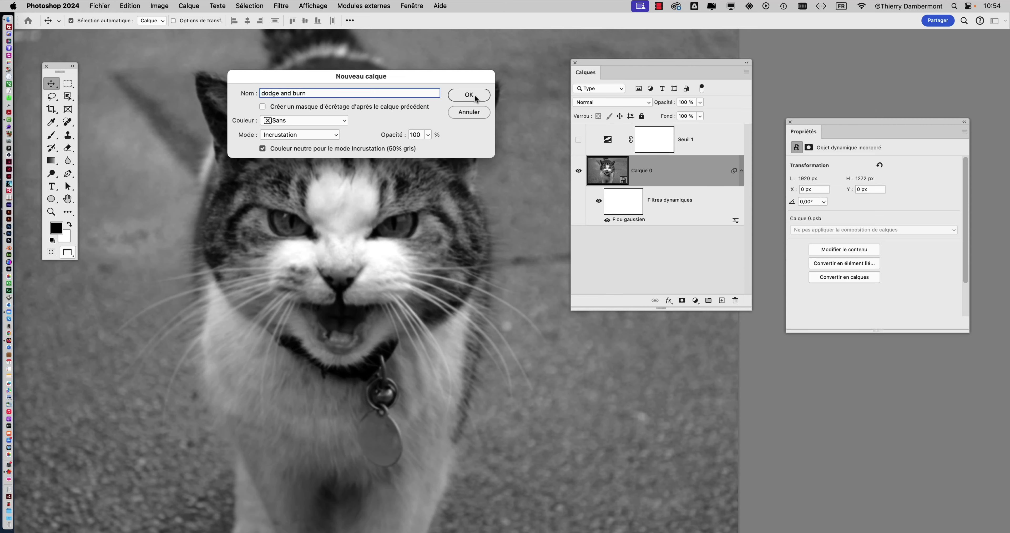
{"action": "left_click", "coordinate": [469, 95]}
Check the Incrustation blend mode of the "dodge and burn" layer and move the Properties and Layers panels aside.
{"action": "left_click_drag", "start_coordinate": [613, 62], "coordinate": [587, 65]}
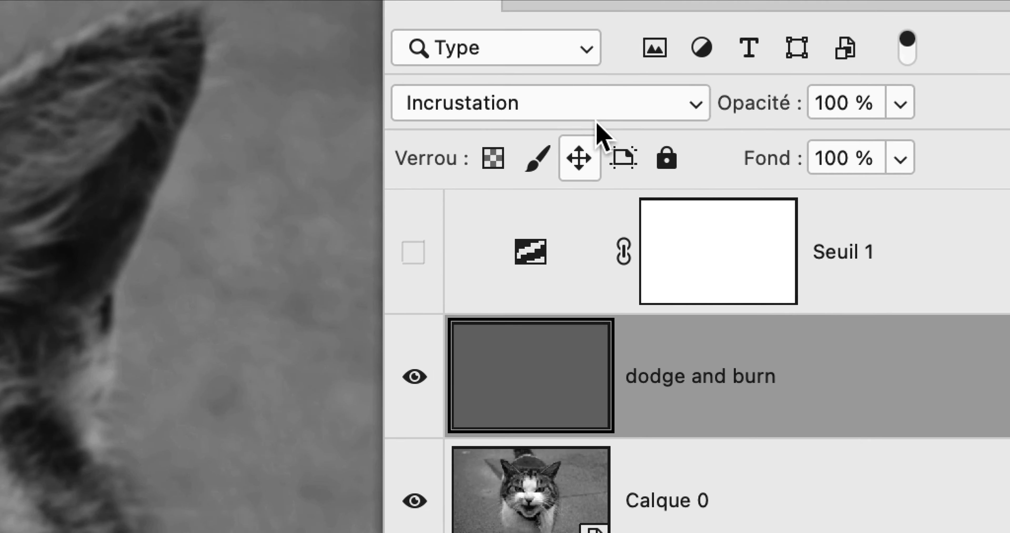
{"action": "left_click", "coordinate": [562, 105]}
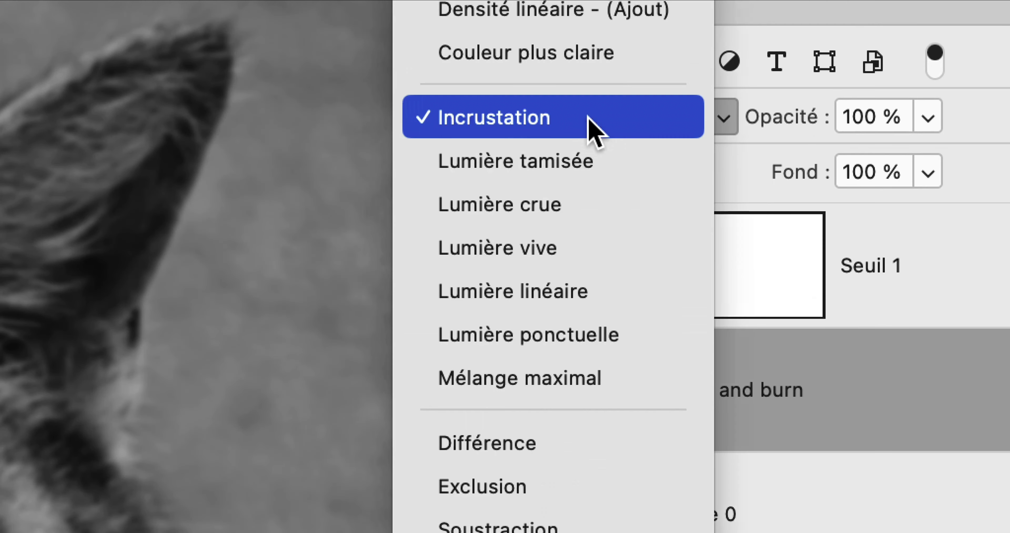
{"action": "left_click", "coordinate": [592, 129]}
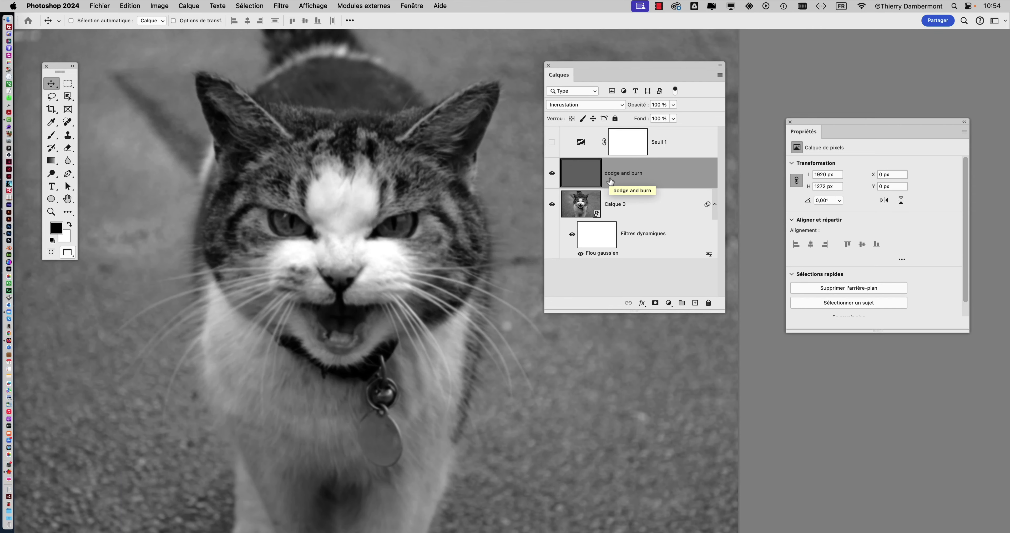
{"action": "left_click_drag", "start_coordinate": [804, 126], "coordinate": [855, 293]}
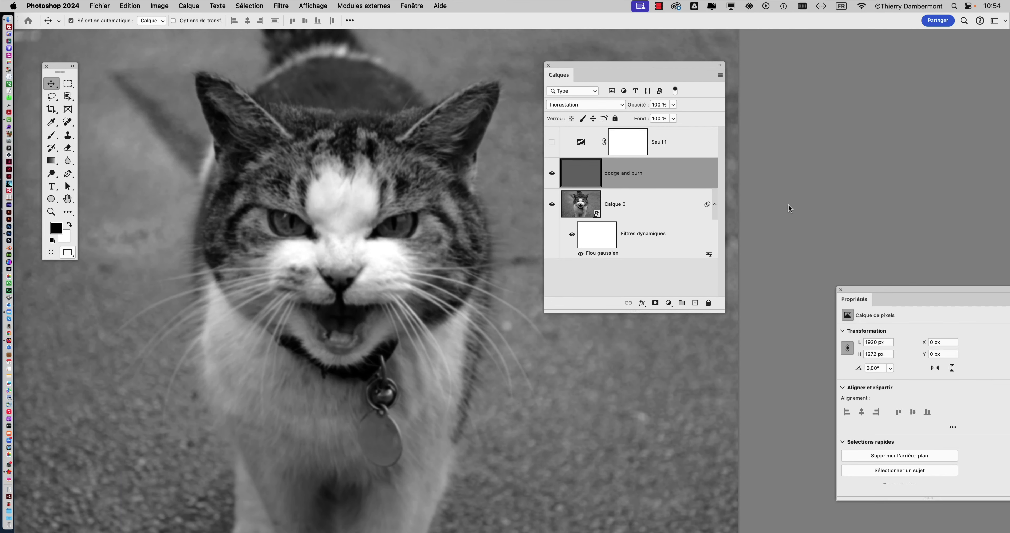
{"action": "left_click_drag", "start_coordinate": [605, 66], "coordinate": [668, 61]}
Save a copy of the document with its name changed to start with "EFFET BANKSY 04", keeping maximum compatibility.
{"action": "left_click", "coordinate": [94, 4]}
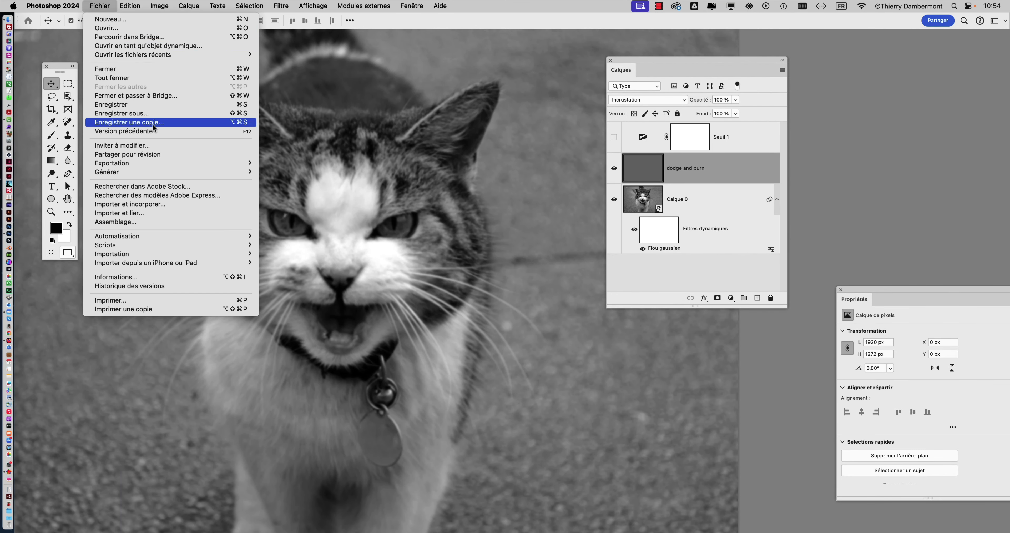
{"action": "left_click", "coordinate": [157, 122]}
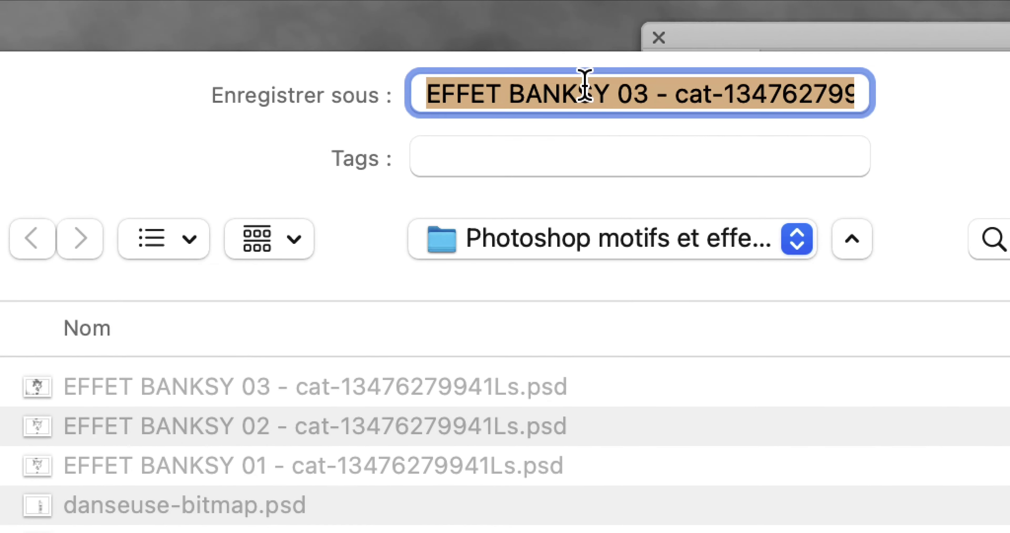
{"action": "left_click", "coordinate": [594, 74]}
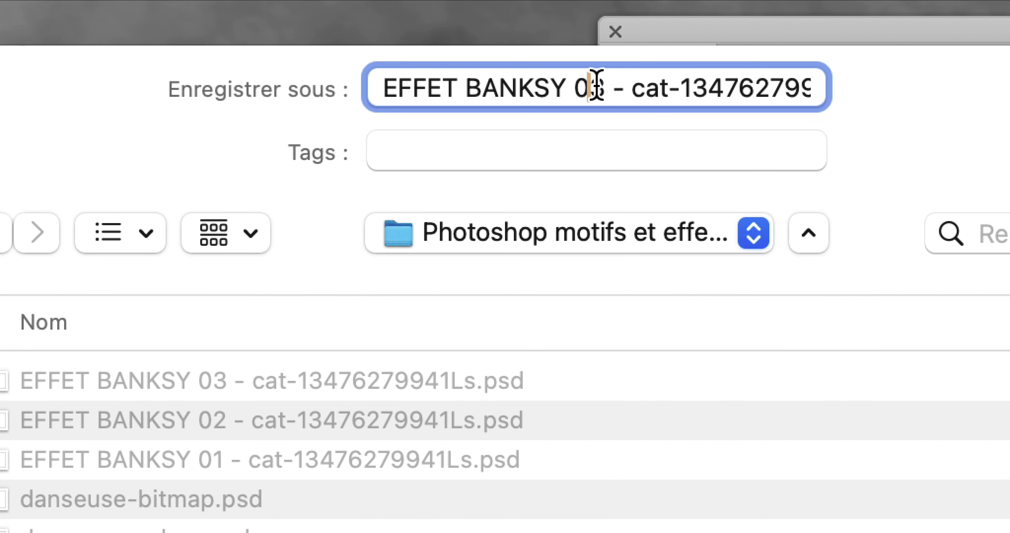
{"action": "left_click_drag", "start_coordinate": [591, 84], "coordinate": [604, 87]}
{"action": "type", "text": "4"}
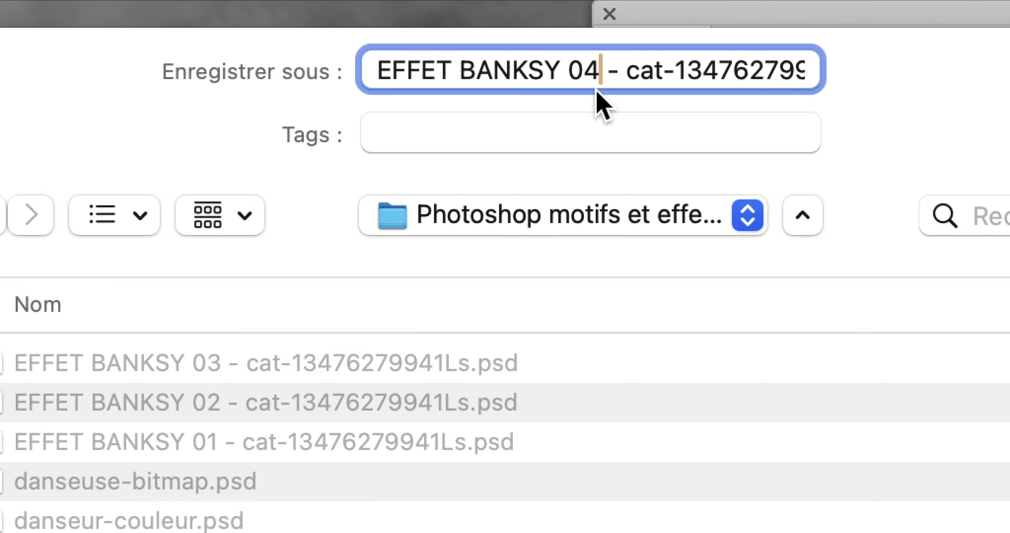
{"action": "left_click", "coordinate": [734, 364]}
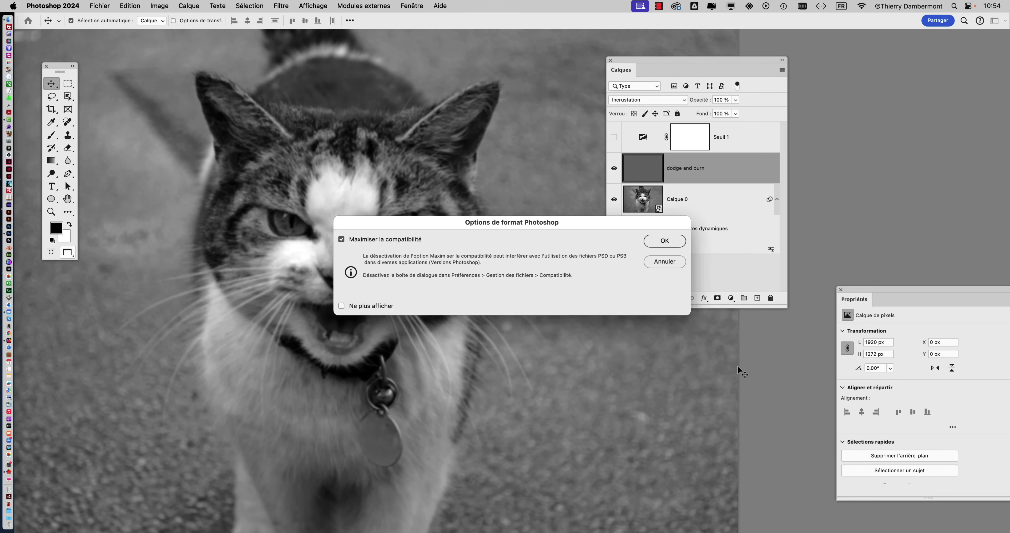
{"action": "left_click", "coordinate": [667, 241]}
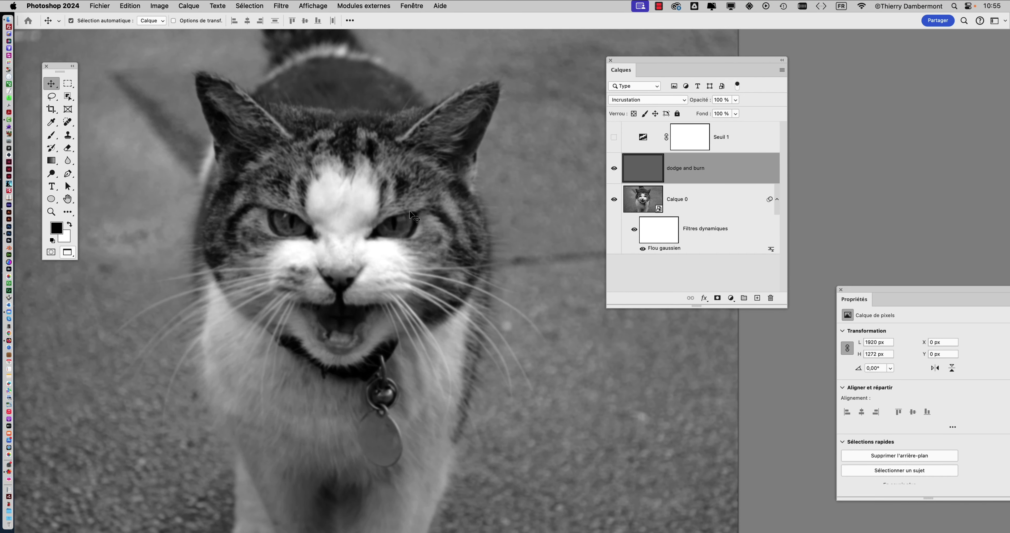
Open the Color panel as a compact floating panel beside the repositioned Layers panel.
{"action": "key", "text": "super"}
{"action": "left_click_drag", "start_coordinate": [628, 57], "coordinate": [513, 66]}
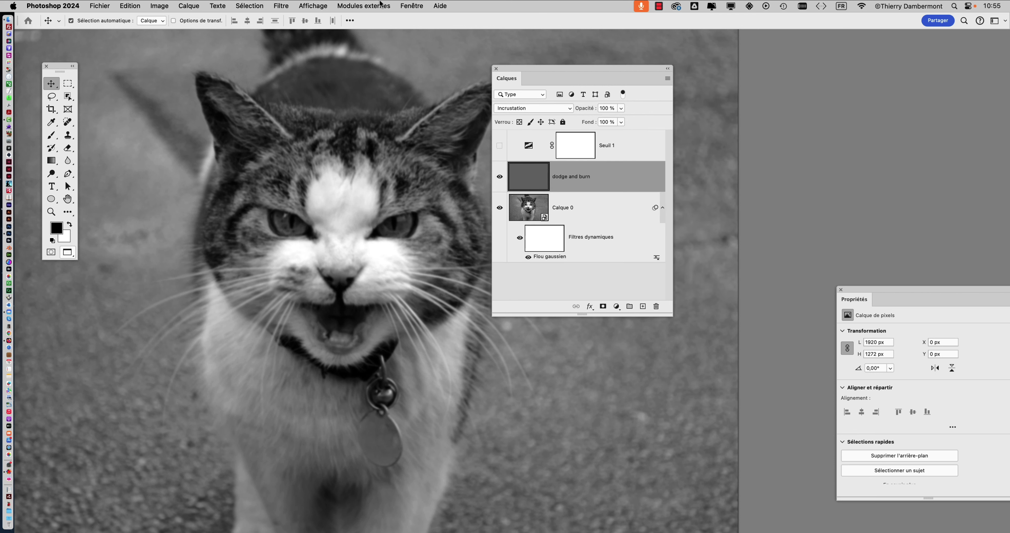
{"action": "left_click", "coordinate": [410, 6]}
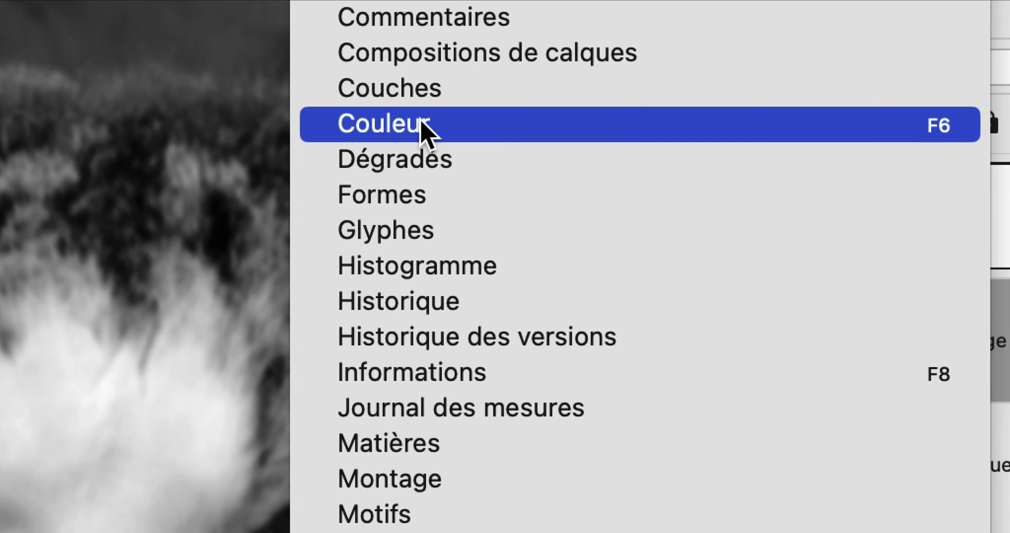
{"action": "left_click", "coordinate": [420, 126]}
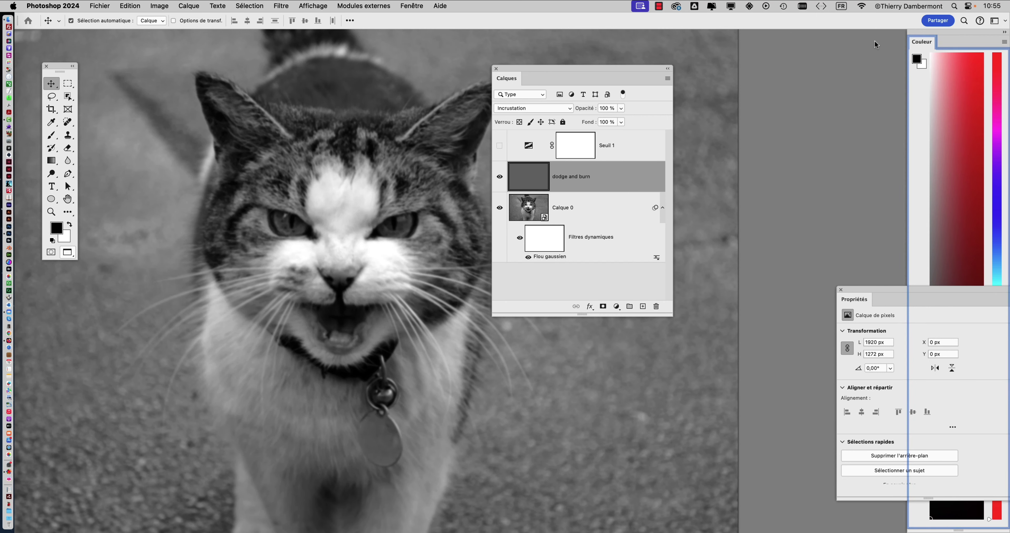
{"action": "left_click_drag", "start_coordinate": [921, 41], "coordinate": [705, 45]}
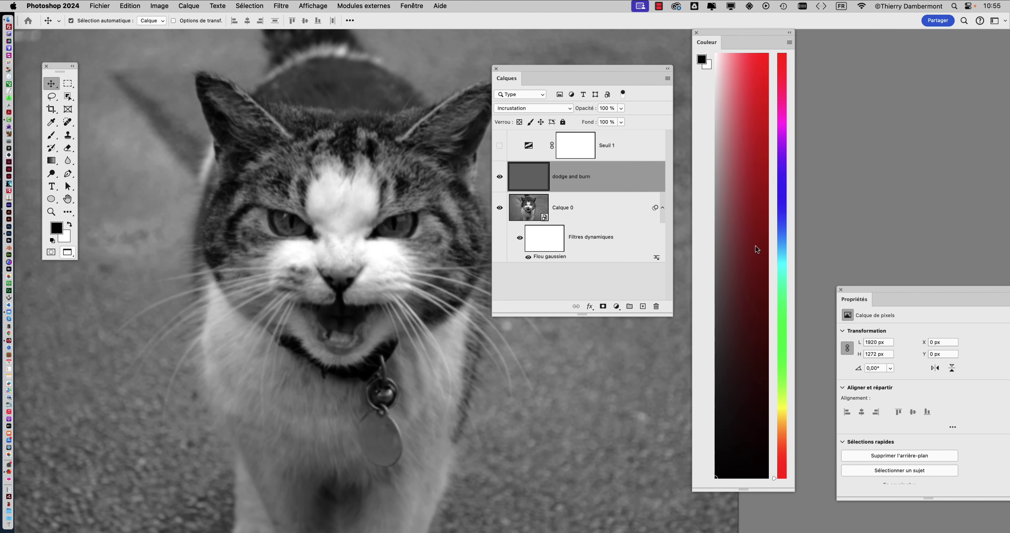
{"action": "left_click_drag", "start_coordinate": [792, 491], "coordinate": [793, 71]}
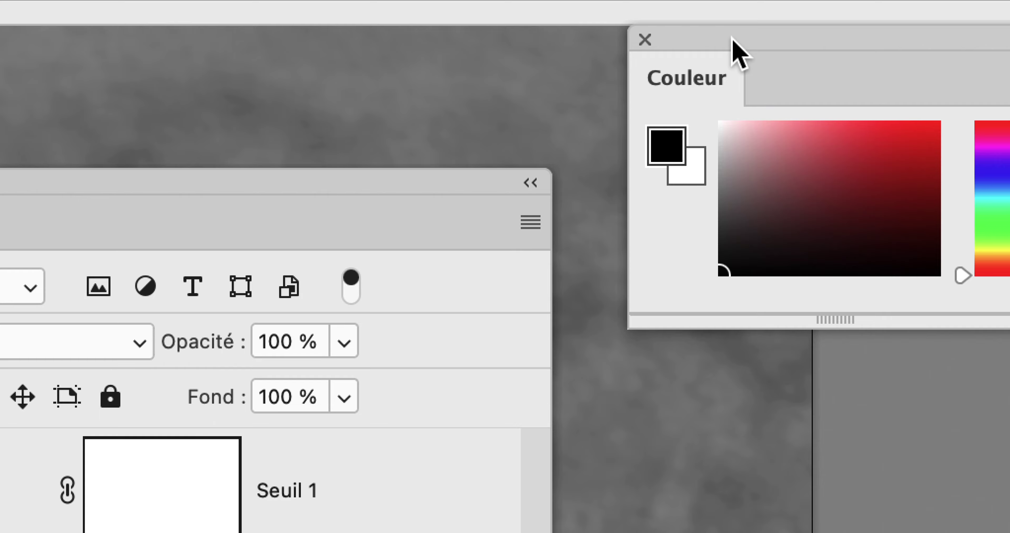
Reposition the Color panel, make it taller, and pick a muted red in its colour field.
{"action": "left_click_drag", "start_coordinate": [731, 36], "coordinate": [717, 64]}
{"action": "left_click", "coordinate": [817, 65]}
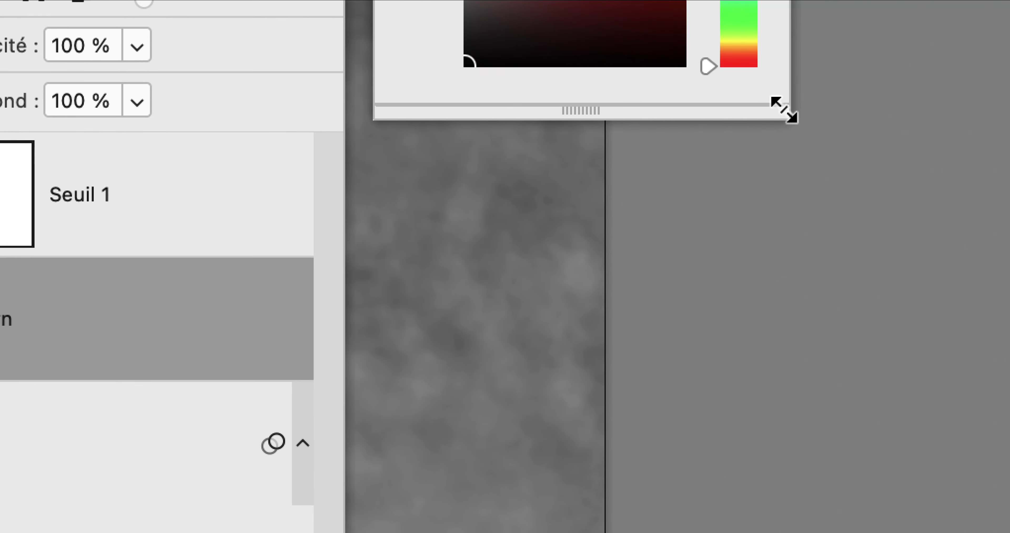
{"action": "left_click_drag", "start_coordinate": [780, 105], "coordinate": [782, 364]}
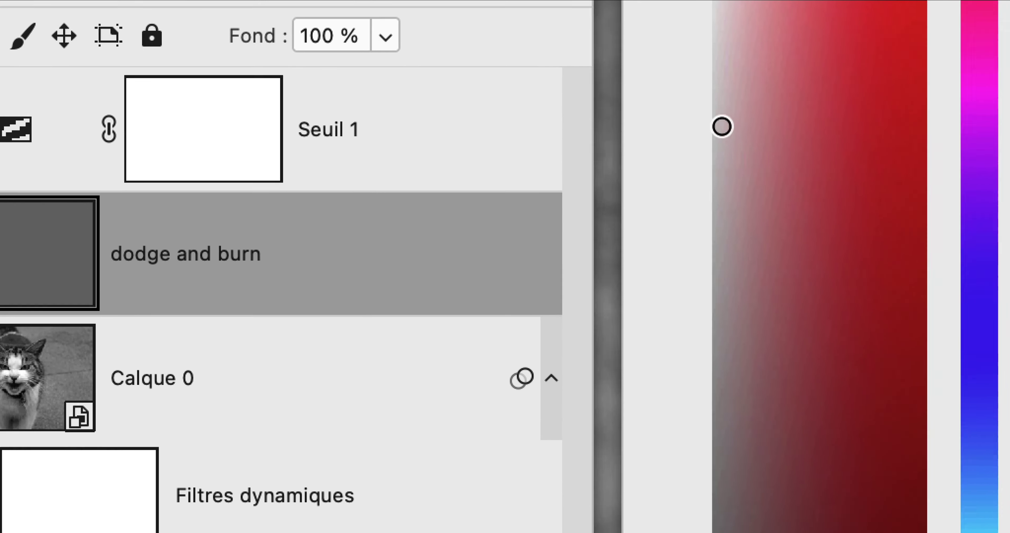
{"action": "mouse_move", "coordinate": [722, 127]}
{"action": "left_mouse_down"}
{"action": "mouse_move", "coordinate": [706, 295]}
{"action": "mouse_move", "coordinate": [710, 136]}
{"action": "mouse_move", "coordinate": [854, 93]}
{"action": "left_mouse_up"}
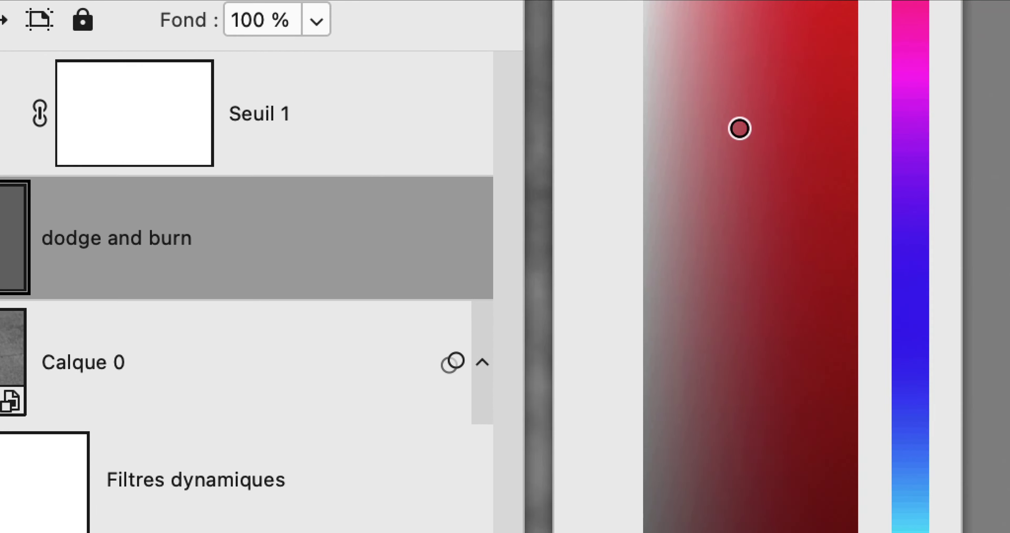
Pick a light neutral grey in the colour field and reposition the Color and Layers panels away from the cat.
{"action": "mouse_move", "coordinate": [736, 137]}
{"action": "left_mouse_down"}
{"action": "mouse_move", "coordinate": [742, 195]}
{"action": "mouse_move", "coordinate": [713, 120]}
{"action": "mouse_move", "coordinate": [699, 227]}
{"action": "mouse_move", "coordinate": [730, 220]}
{"action": "mouse_move", "coordinate": [706, 223]}
{"action": "mouse_move", "coordinate": [722, 239]}
{"action": "mouse_move", "coordinate": [708, 273]}
{"action": "mouse_move", "coordinate": [714, 219]}
{"action": "mouse_move", "coordinate": [685, 0]}
{"action": "mouse_move", "coordinate": [674, 0]}
{"action": "left_mouse_up"}
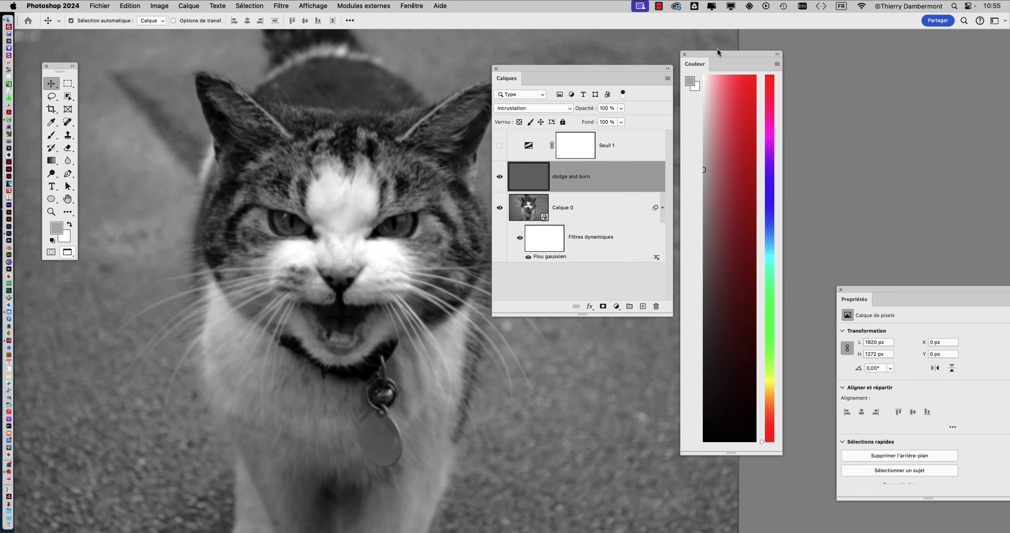
{"action": "left_click_drag", "start_coordinate": [717, 51], "coordinate": [750, 48]}
{"action": "left_click_drag", "start_coordinate": [604, 68], "coordinate": [629, 50]}
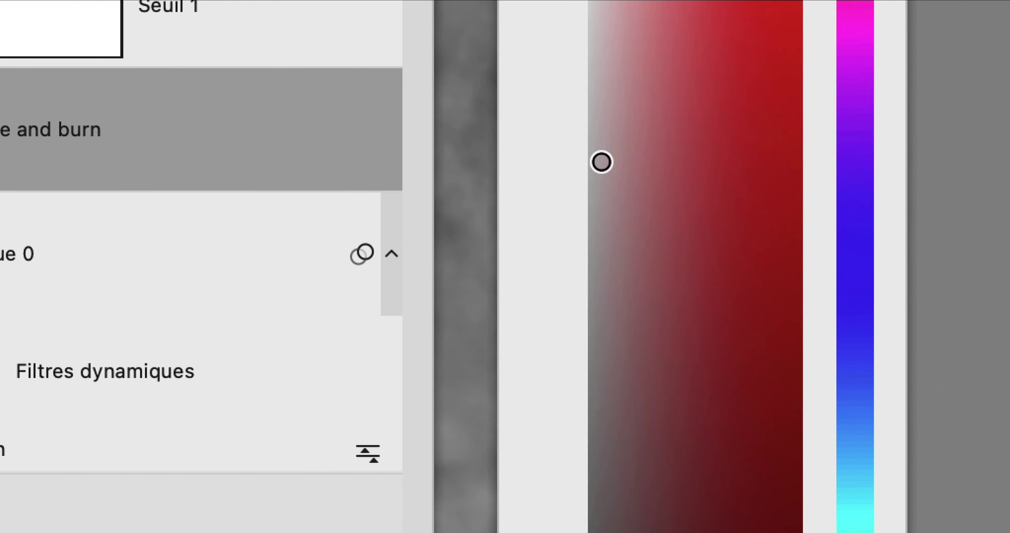
{"action": "left_click_drag", "start_coordinate": [555, 177], "coordinate": [541, 79]}
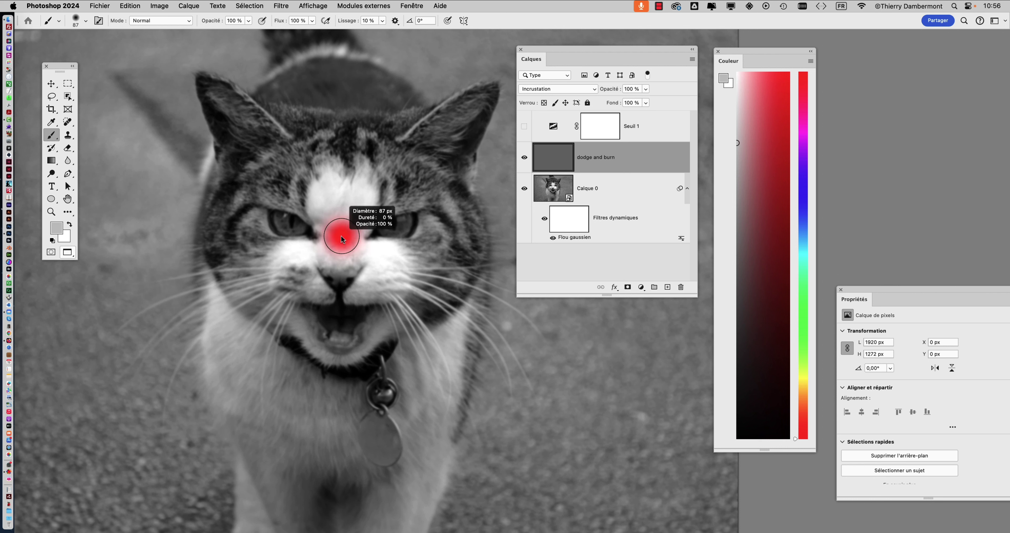
Enlarge the soft brush to 259 px with 0 % hardness and lighten the cat's forehead and cheeks in light grey.
{"action": "mouse_move", "coordinate": [340, 235]}
{"action": "left_mouse_down"}
{"action": "mouse_move", "coordinate": [444, 236]}
{"action": "mouse_move", "coordinate": [398, 237]}
{"action": "mouse_move", "coordinate": [388, 187]}
{"action": "mouse_move", "coordinate": [384, 244]}
{"action": "mouse_move", "coordinate": [387, 157]}
{"action": "mouse_move", "coordinate": [413, 142]}
{"action": "mouse_move", "coordinate": [359, 156]}
{"action": "mouse_move", "coordinate": [408, 158]}
{"action": "left_mouse_up"}
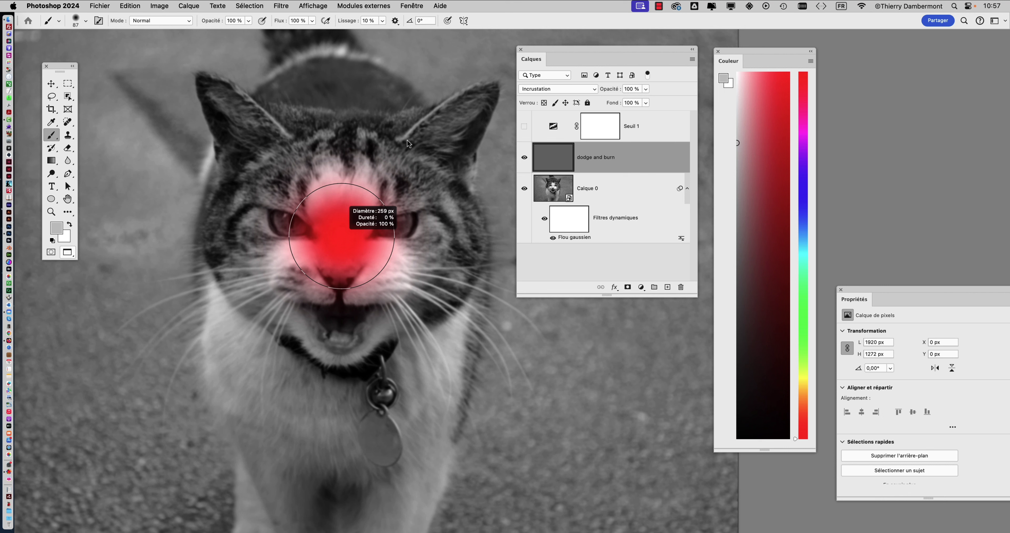
{"action": "left_click_drag", "start_coordinate": [407, 140], "coordinate": [407, 140]}
{"action": "mouse_move", "coordinate": [338, 184]}
{"action": "left_mouse_down"}
{"action": "mouse_move", "coordinate": [334, 244]}
{"action": "mouse_move", "coordinate": [288, 262]}
{"action": "mouse_move", "coordinate": [259, 188]}
{"action": "mouse_move", "coordinate": [236, 220]}
{"action": "mouse_move", "coordinate": [283, 160]}
{"action": "mouse_move", "coordinate": [441, 217]}
{"action": "mouse_move", "coordinate": [399, 307]}
{"action": "left_mouse_up"}
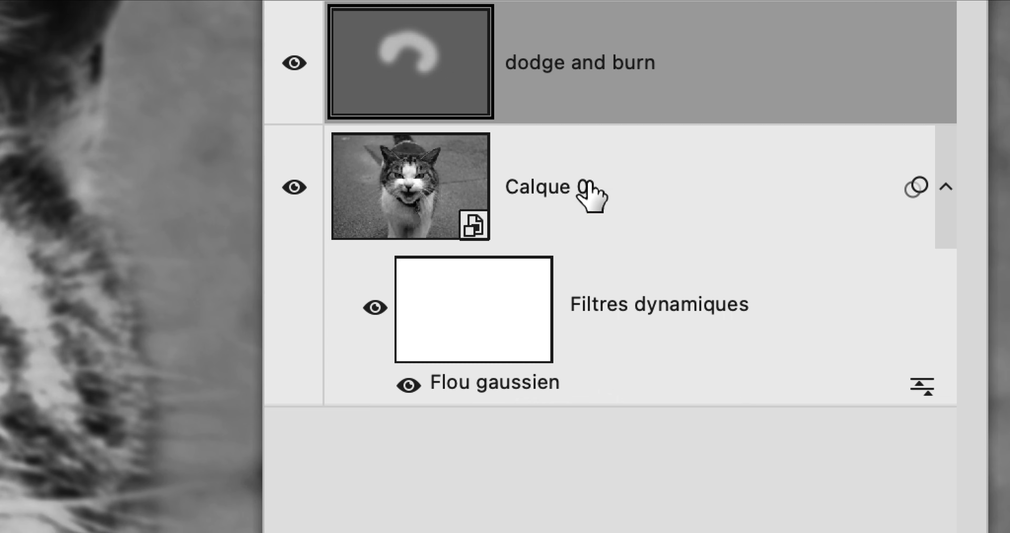
Lock all attributes of the "Calque 0" layer and reselect the "dodge and burn" layer for painting.
{"action": "left_click", "coordinate": [588, 192]}
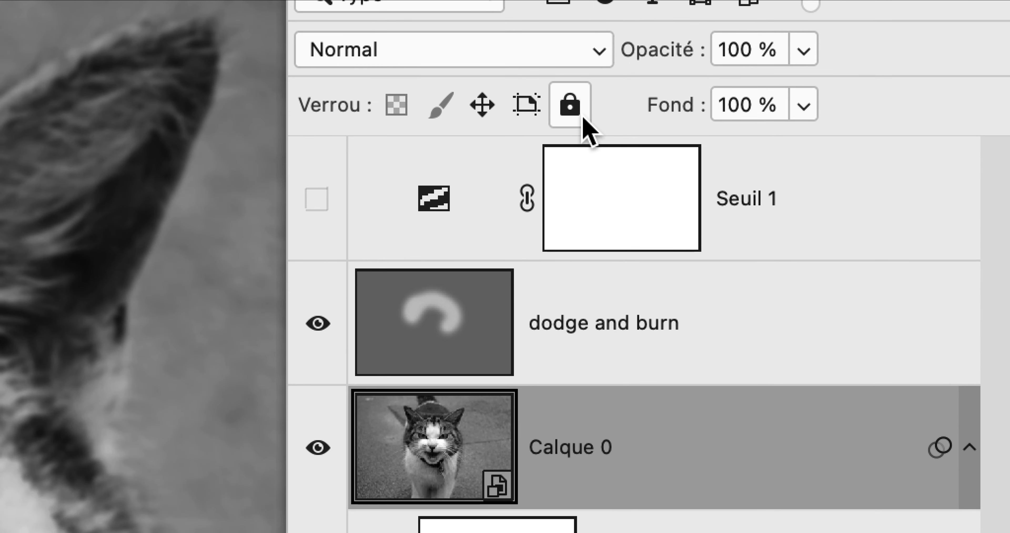
{"action": "left_click", "coordinate": [584, 118]}
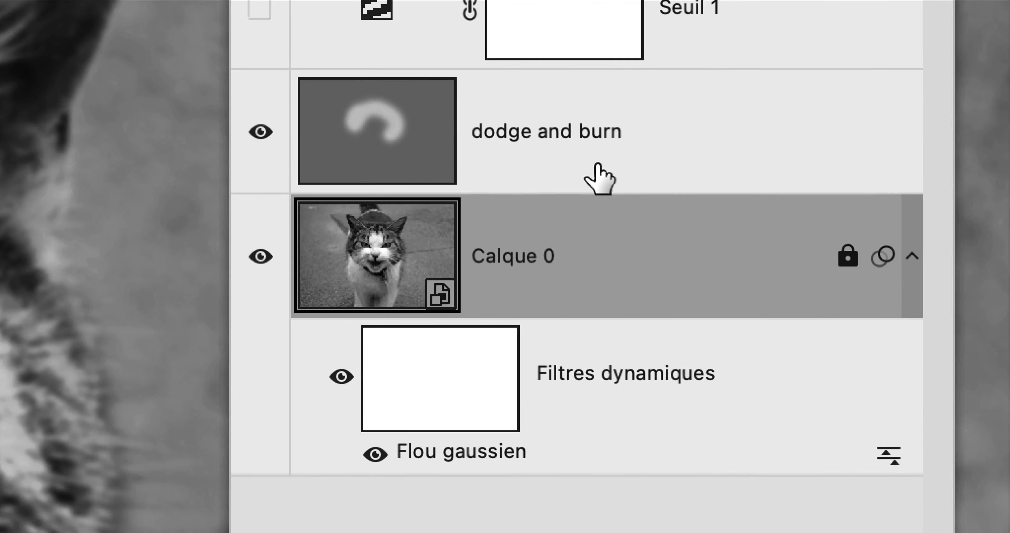
{"action": "left_click", "coordinate": [363, 86]}
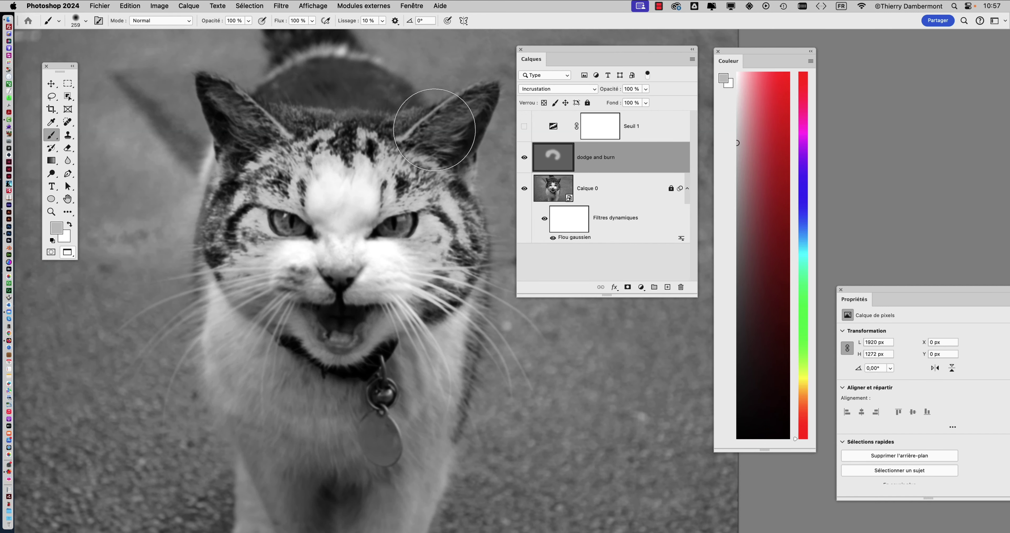
Lighten the cat's ears, the sides of its head and its chest in light grey with the 259 px soft brush.
{"action": "left_click_drag", "start_coordinate": [467, 109], "coordinate": [431, 129]}
{"action": "left_click_drag", "start_coordinate": [234, 97], "coordinate": [239, 130]}
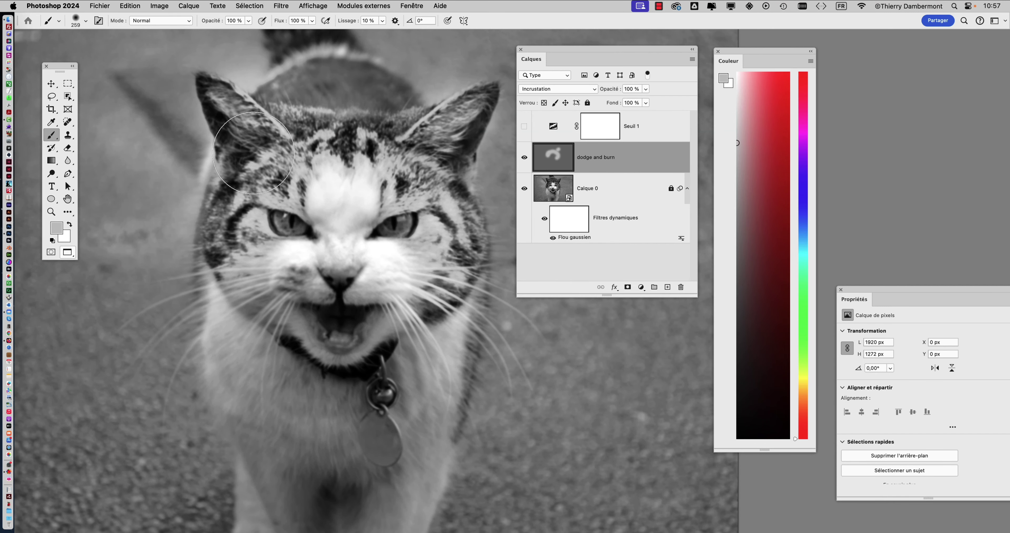
{"action": "mouse_move", "coordinate": [270, 318]}
{"action": "left_mouse_down"}
{"action": "mouse_move", "coordinate": [347, 376]}
{"action": "mouse_move", "coordinate": [383, 370]}
{"action": "mouse_move", "coordinate": [277, 389]}
{"action": "mouse_move", "coordinate": [307, 453]}
{"action": "mouse_move", "coordinate": [332, 437]}
{"action": "mouse_move", "coordinate": [291, 435]}
{"action": "mouse_move", "coordinate": [427, 431]}
{"action": "left_mouse_up"}
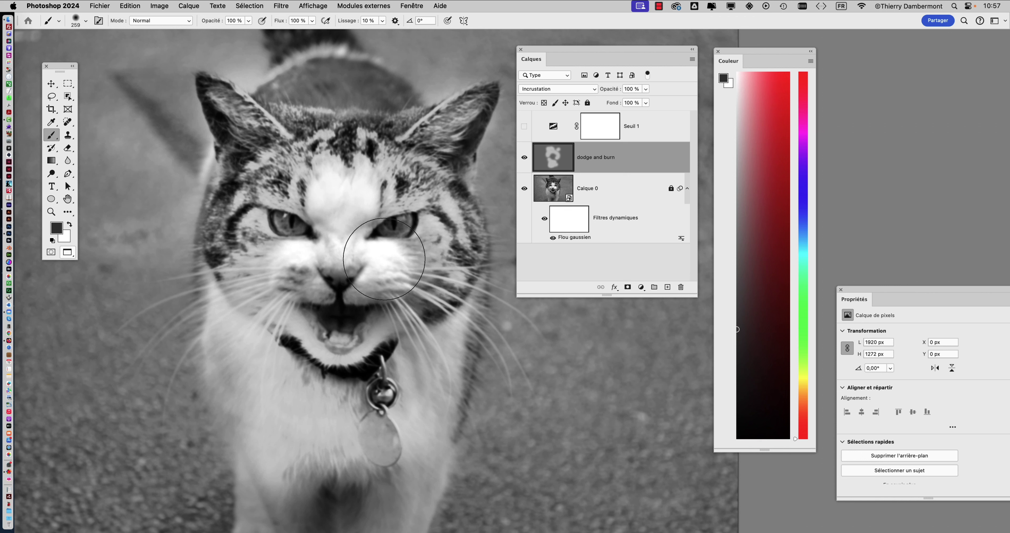
Darken the cat's face and chest with dark grey, and repaint the upper head and eye area in a medium grey.
{"action": "mouse_move", "coordinate": [384, 258]}
{"action": "left_mouse_down"}
{"action": "mouse_move", "coordinate": [259, 275]}
{"action": "mouse_move", "coordinate": [235, 184]}
{"action": "mouse_move", "coordinate": [388, 164]}
{"action": "mouse_move", "coordinate": [453, 264]}
{"action": "mouse_move", "coordinate": [435, 298]}
{"action": "left_mouse_up"}
{"action": "mouse_move", "coordinate": [259, 372]}
{"action": "left_mouse_down"}
{"action": "mouse_move", "coordinate": [321, 425]}
{"action": "mouse_move", "coordinate": [304, 448]}
{"action": "mouse_move", "coordinate": [247, 344]}
{"action": "mouse_move", "coordinate": [327, 491]}
{"action": "mouse_move", "coordinate": [438, 384]}
{"action": "mouse_move", "coordinate": [449, 337]}
{"action": "mouse_move", "coordinate": [416, 475]}
{"action": "mouse_move", "coordinate": [356, 514]}
{"action": "mouse_move", "coordinate": [250, 509]}
{"action": "mouse_move", "coordinate": [223, 497]}
{"action": "left_mouse_up"}
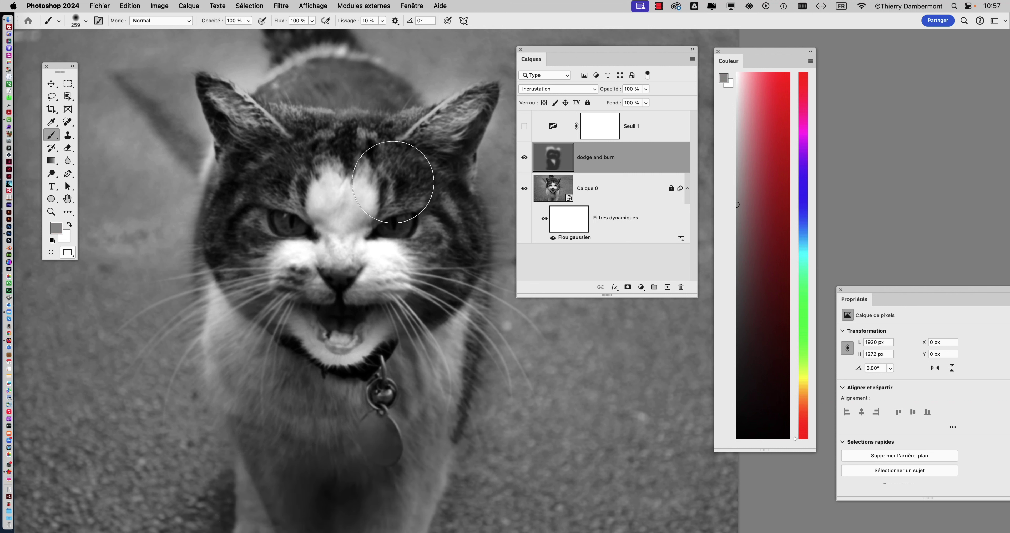
{"action": "mouse_move", "coordinate": [418, 169]}
{"action": "left_mouse_down"}
{"action": "mouse_move", "coordinate": [491, 239]}
{"action": "mouse_move", "coordinate": [463, 259]}
{"action": "left_mouse_up"}
{"action": "mouse_move", "coordinate": [262, 176]}
{"action": "left_mouse_down"}
{"action": "mouse_move", "coordinate": [236, 228]}
{"action": "mouse_move", "coordinate": [336, 148]}
{"action": "mouse_move", "coordinate": [414, 245]}
{"action": "left_mouse_up"}
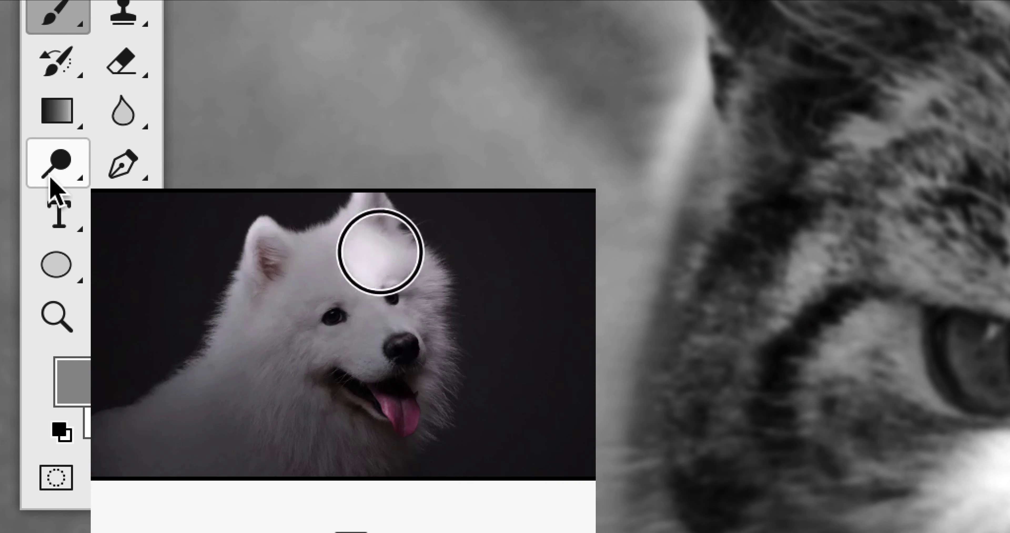
Examine the Densité -, Densité + and Eponge toning tools and return to the Brush tool.
{"action": "left_click", "coordinate": [51, 177]}
{"action": "right_click", "coordinate": [50, 177]}
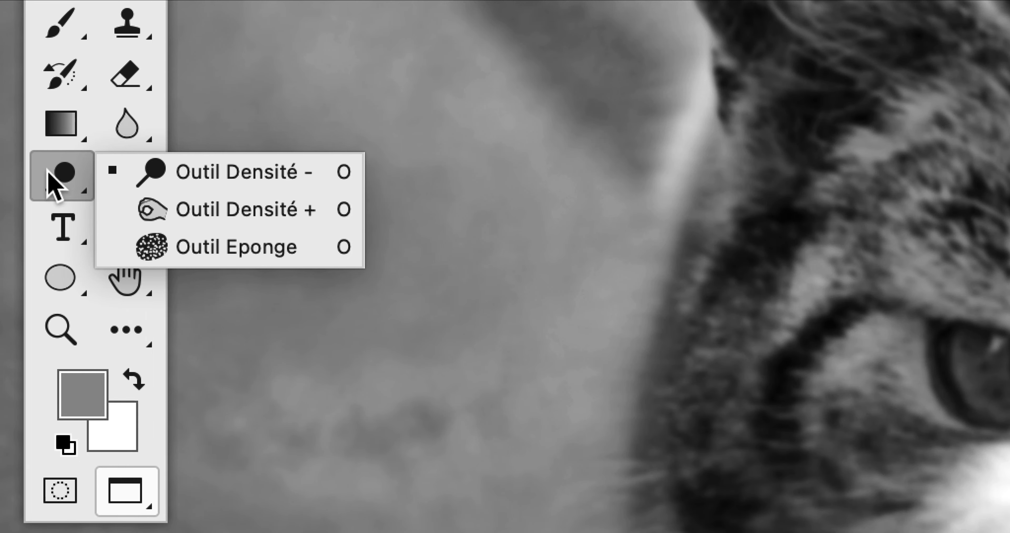
{"action": "left_click", "coordinate": [47, 171]}
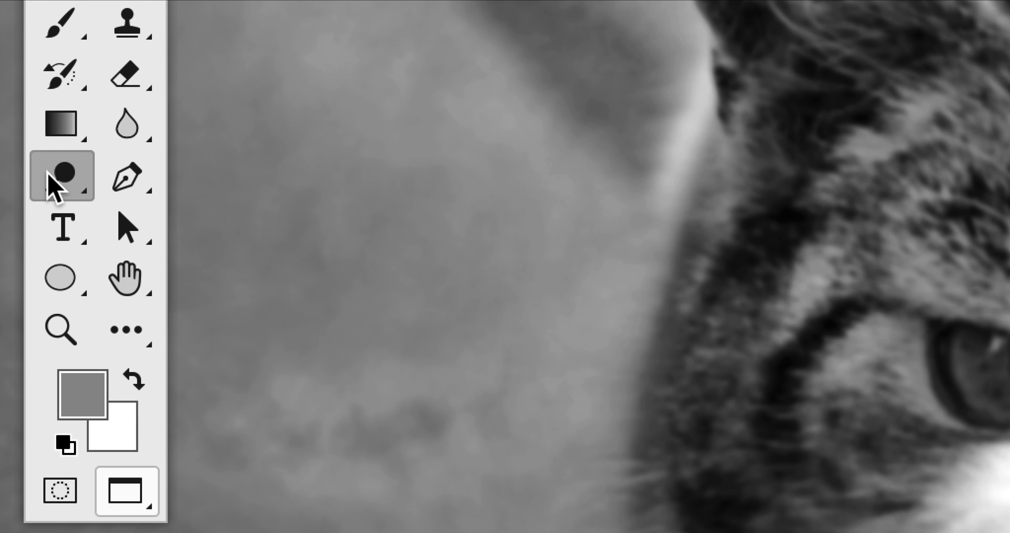
{"action": "left_click", "coordinate": [47, 170]}
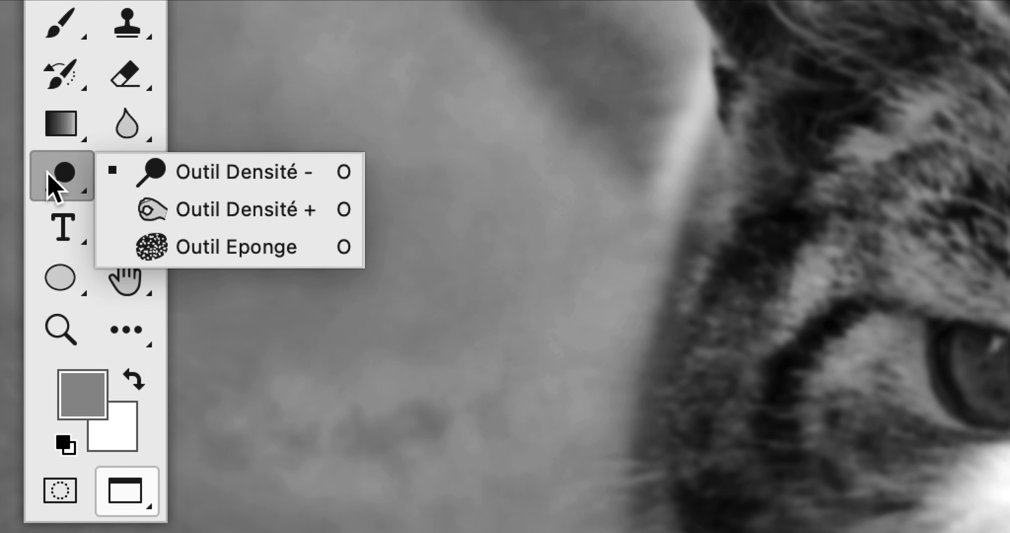
{"action": "left_click", "coordinate": [49, 178]}
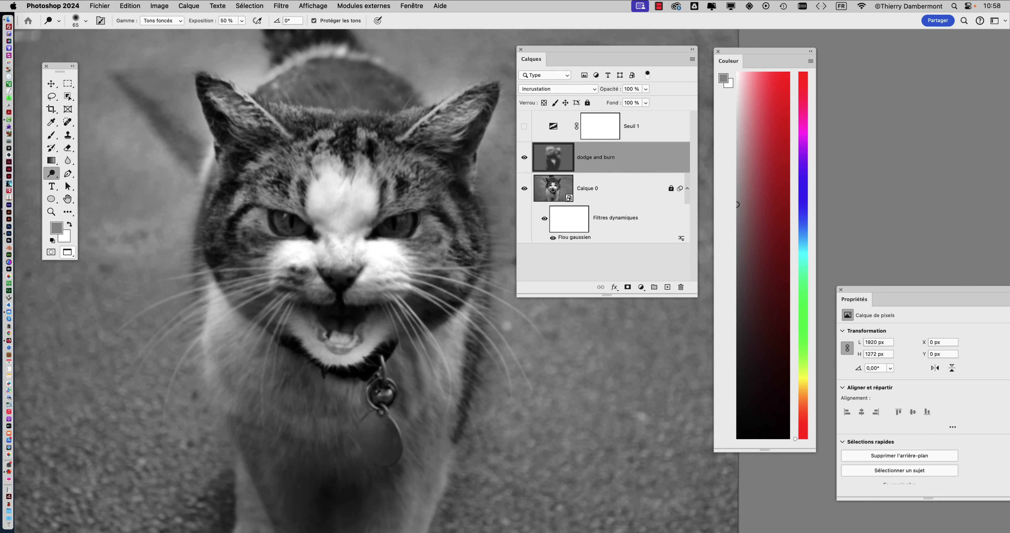
{"action": "left_click_drag", "start_coordinate": [443, 261], "coordinate": [468, 261]}
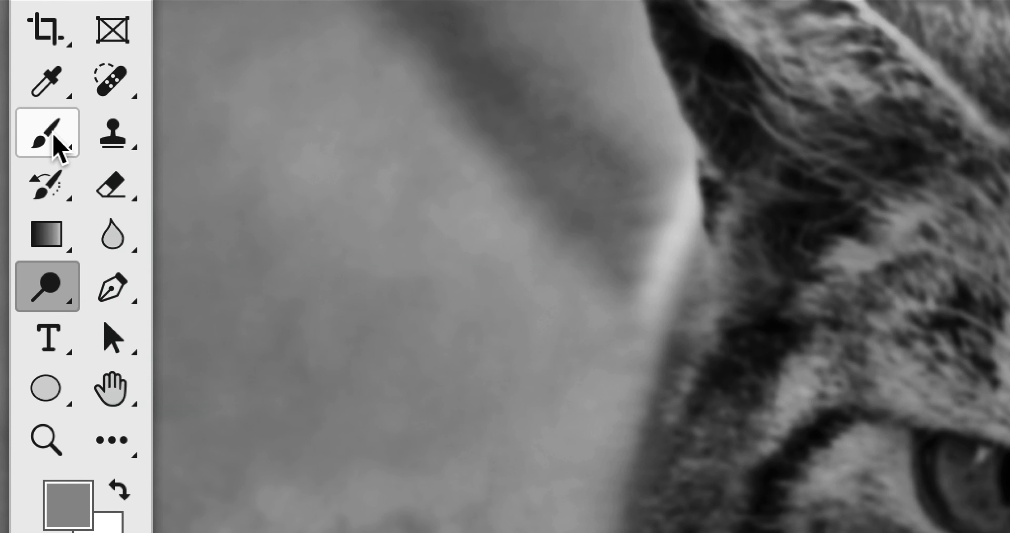
{"action": "left_click", "coordinate": [53, 136]}
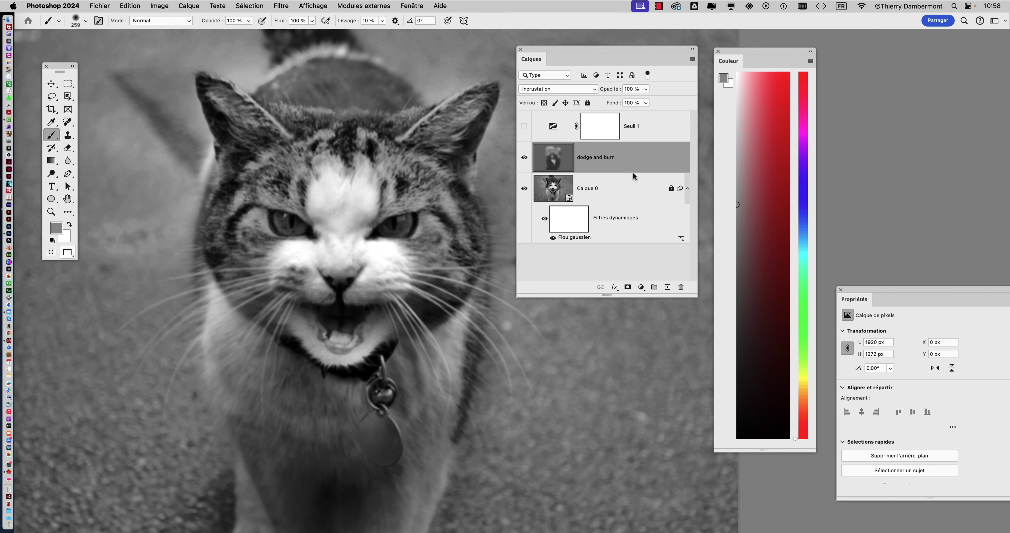
Pick a dark grey in the colour field and paint it around the cat's mouth with the soft brush.
{"action": "left_click_drag", "start_coordinate": [748, 264], "coordinate": [737, 307]}
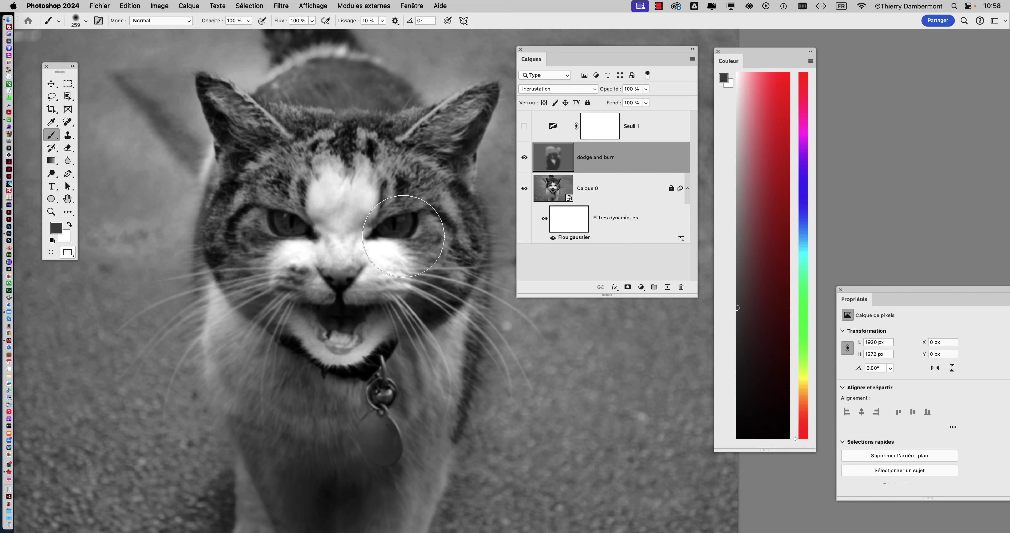
{"action": "left_click_drag", "start_coordinate": [293, 316], "coordinate": [348, 319]}
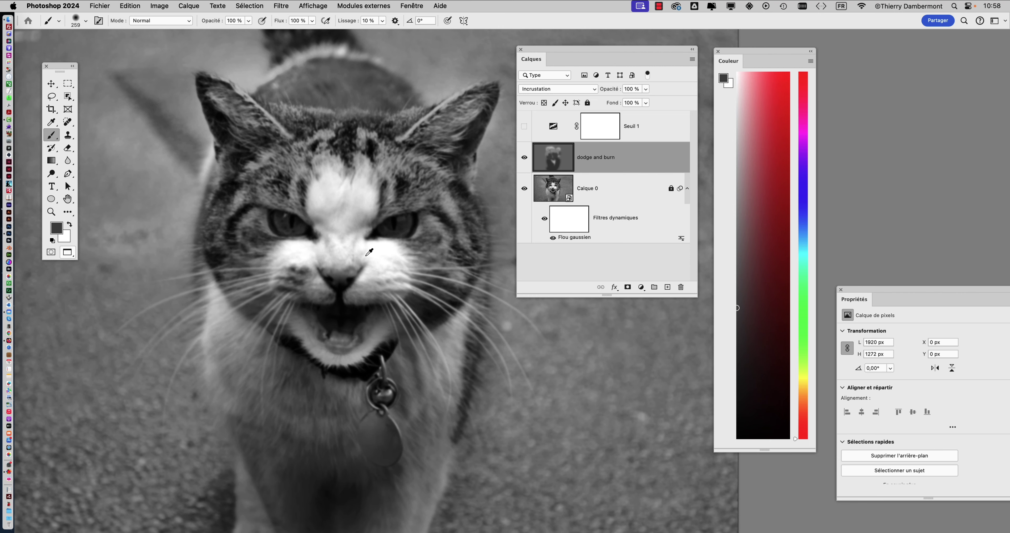
{"action": "mouse_move", "coordinate": [367, 256]}
{"action": "left_mouse_down"}
{"action": "mouse_move", "coordinate": [246, 280]}
{"action": "mouse_move", "coordinate": [266, 280]}
{"action": "mouse_move", "coordinate": [282, 235]}
{"action": "left_mouse_up"}
Brighten both of the cat's eyes in light grey with a soft 40 px brush.
{"action": "scroll", "coordinate": [282, 234], "scroll_direction": "up", "scroll_amount": 5}
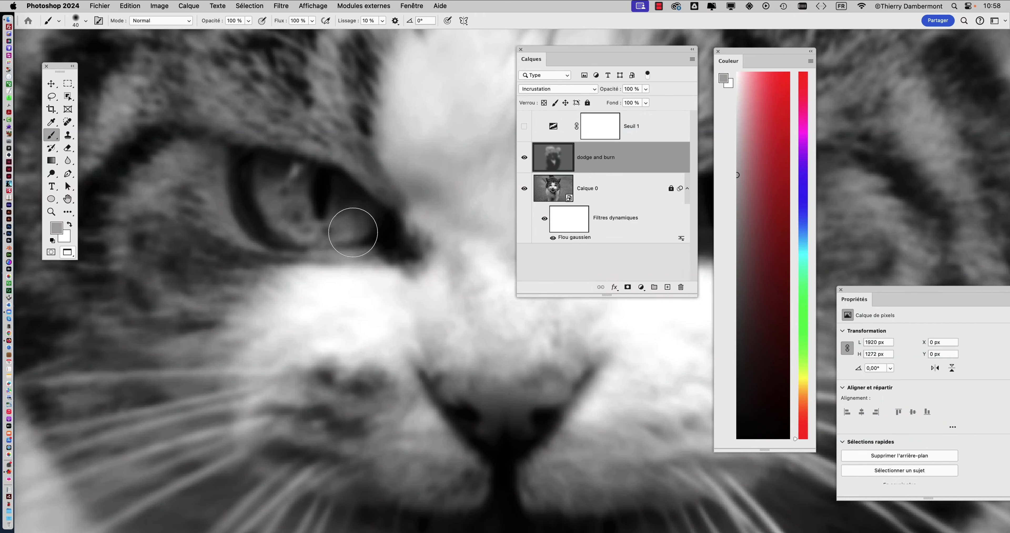
{"action": "left_click_drag", "start_coordinate": [447, 366], "coordinate": [158, 360]}
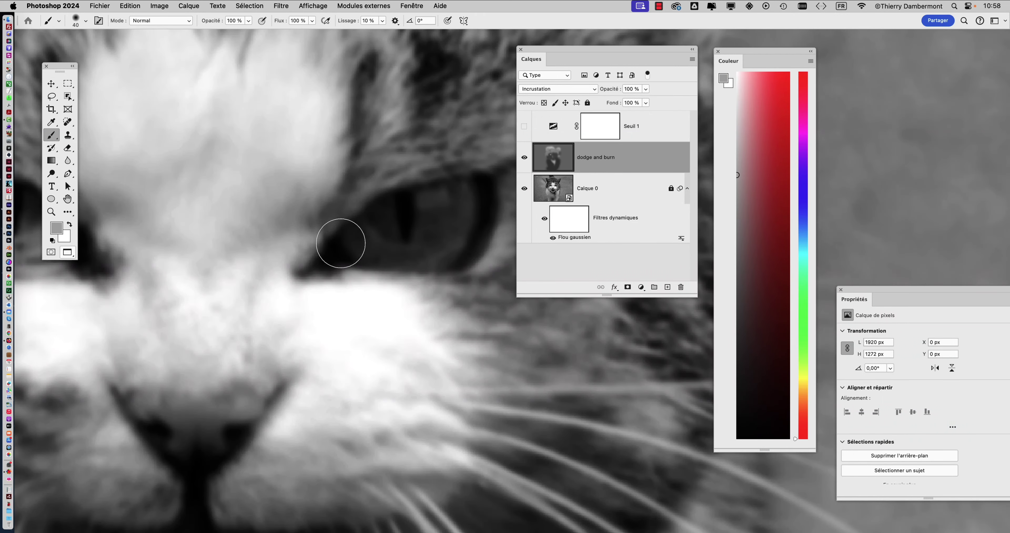
{"action": "scroll", "coordinate": [391, 290], "scroll_direction": "down", "scroll_amount": 6}
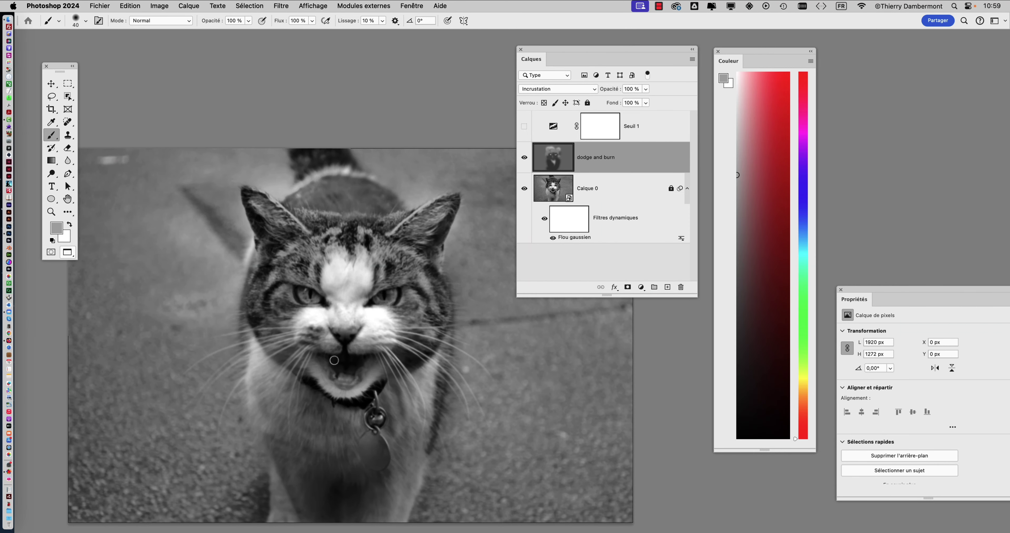
{"action": "scroll", "coordinate": [328, 276], "scroll_direction": "down", "scroll_amount": 5}
{"action": "scroll", "coordinate": [310, 240], "scroll_direction": "down", "scroll_amount": 3}
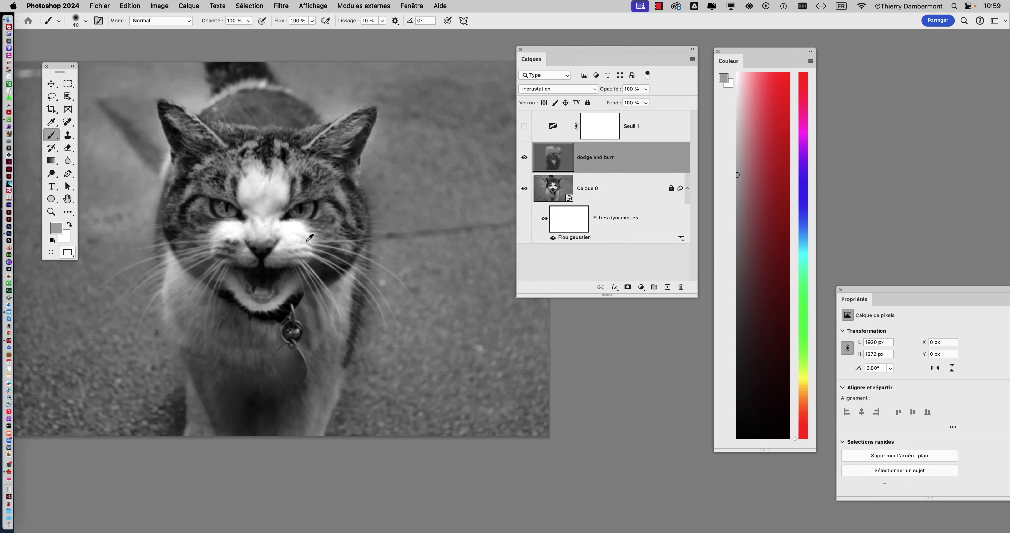
{"action": "scroll", "coordinate": [310, 240], "scroll_direction": "down", "scroll_amount": 2}
Enlarge the soft brush to 864 px and darken the background around the cat with dark grey.
{"action": "left_click_drag", "start_coordinate": [332, 229], "coordinate": [448, 258]}
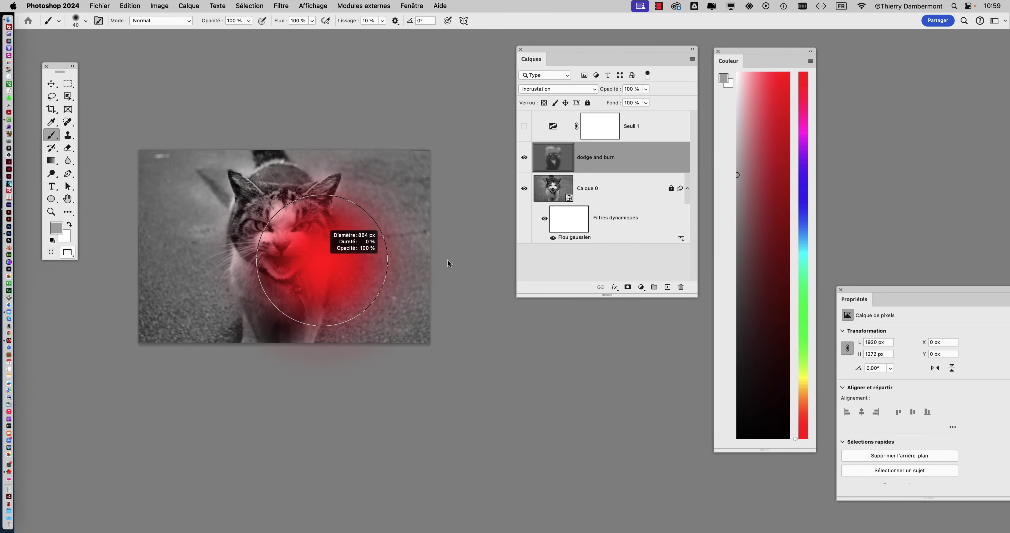
{"action": "mouse_move", "coordinate": [208, 303]}
{"action": "left_mouse_down"}
{"action": "mouse_move", "coordinate": [187, 316]}
{"action": "mouse_move", "coordinate": [169, 174]}
{"action": "mouse_move", "coordinate": [300, 106]}
{"action": "mouse_move", "coordinate": [371, 317]}
{"action": "mouse_move", "coordinate": [402, 316]}
{"action": "mouse_move", "coordinate": [234, 91]}
{"action": "mouse_move", "coordinate": [162, 302]}
{"action": "mouse_move", "coordinate": [186, 364]}
{"action": "left_mouse_up"}
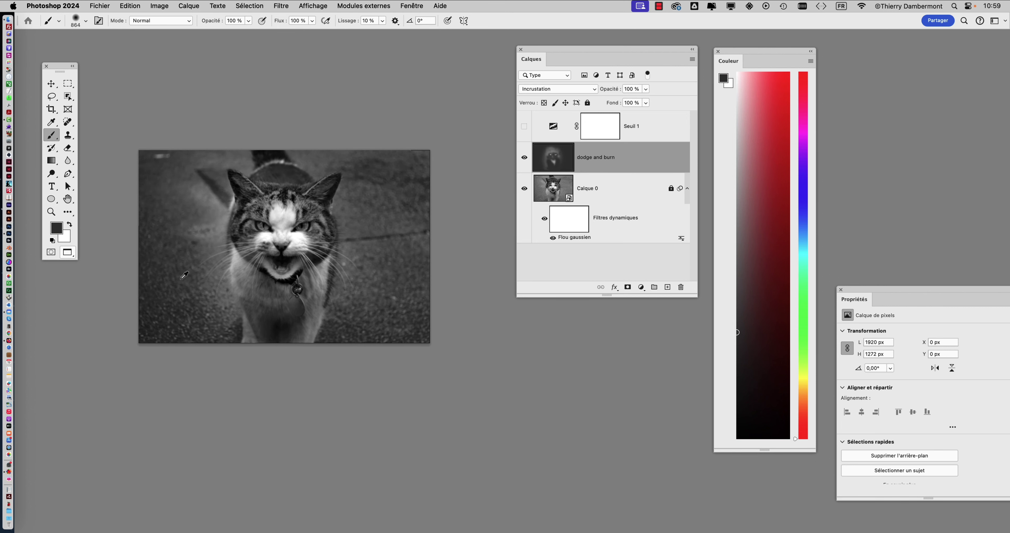
{"action": "scroll", "coordinate": [184, 275], "scroll_direction": "up", "scroll_amount": 4}
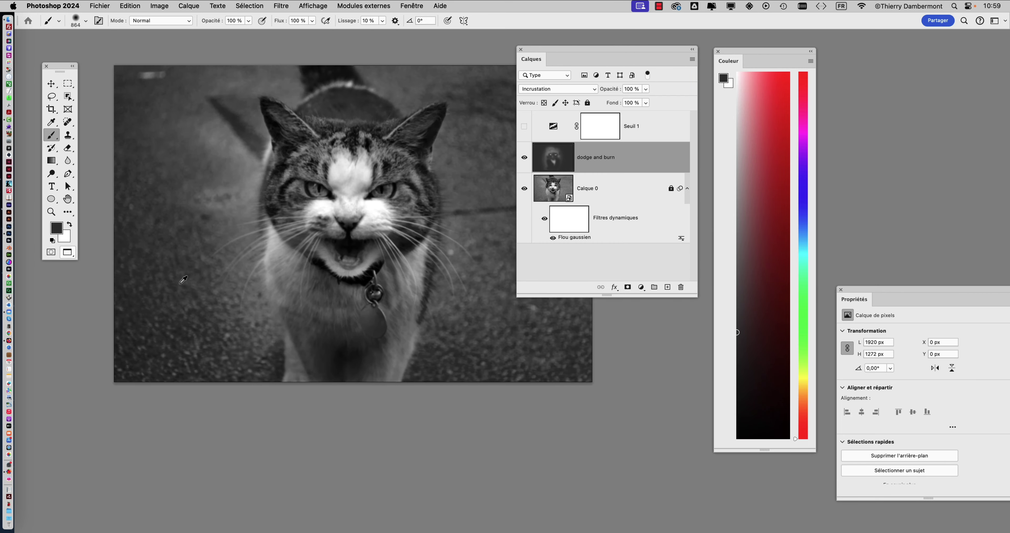
{"action": "left_click_drag", "start_coordinate": [259, 293], "coordinate": [202, 300]}
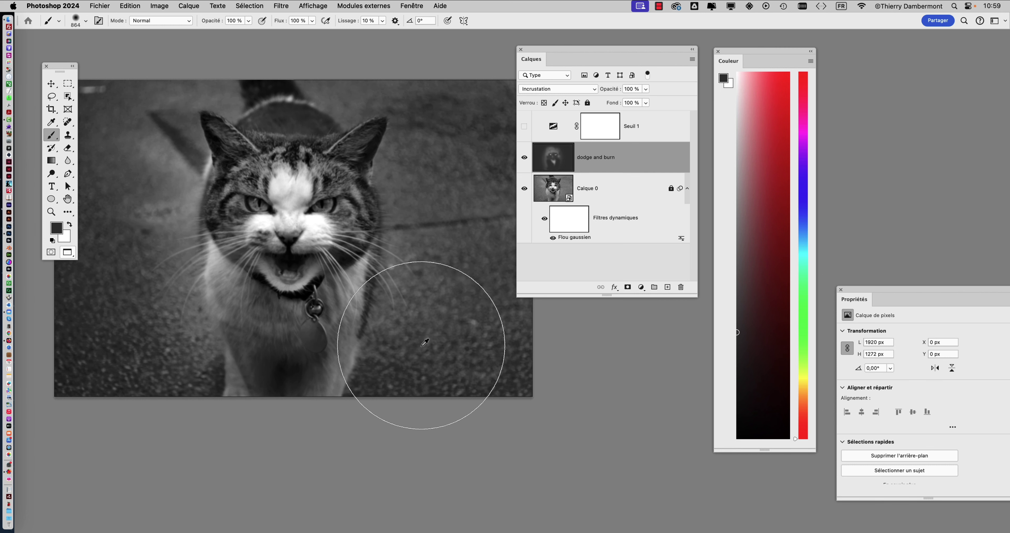
{"action": "scroll", "coordinate": [422, 333], "scroll_direction": "down", "scroll_amount": 5}
{"action": "scroll", "coordinate": [422, 329], "scroll_direction": "up", "scroll_amount": 2}
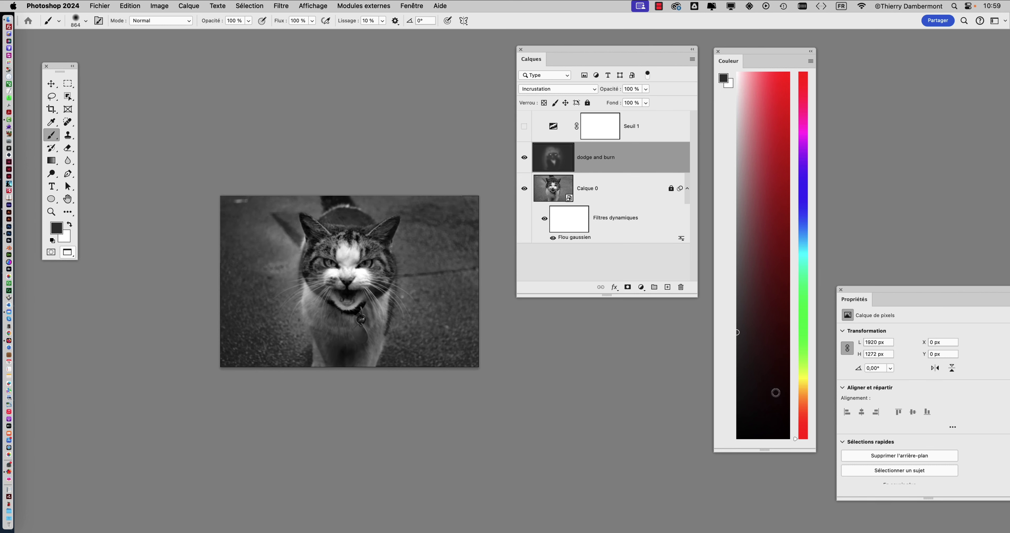
Try darkening the background with a near-black brush stroke, and revert that stroke through the History panel.
{"action": "mouse_move", "coordinate": [486, 334]}
{"action": "left_mouse_down"}
{"action": "mouse_move", "coordinate": [441, 172]}
{"action": "mouse_move", "coordinate": [330, 147]}
{"action": "mouse_move", "coordinate": [229, 192]}
{"action": "mouse_move", "coordinate": [229, 312]}
{"action": "mouse_move", "coordinate": [290, 394]}
{"action": "mouse_move", "coordinate": [361, 421]}
{"action": "mouse_move", "coordinate": [431, 357]}
{"action": "mouse_move", "coordinate": [454, 269]}
{"action": "mouse_move", "coordinate": [400, 175]}
{"action": "mouse_move", "coordinate": [278, 178]}
{"action": "mouse_move", "coordinate": [231, 267]}
{"action": "mouse_move", "coordinate": [244, 312]}
{"action": "mouse_move", "coordinate": [278, 357]}
{"action": "mouse_move", "coordinate": [385, 372]}
{"action": "mouse_move", "coordinate": [445, 308]}
{"action": "mouse_move", "coordinate": [441, 231]}
{"action": "mouse_move", "coordinate": [363, 173]}
{"action": "mouse_move", "coordinate": [256, 218]}
{"action": "mouse_move", "coordinate": [264, 390]}
{"action": "mouse_move", "coordinate": [306, 470]}
{"action": "mouse_move", "coordinate": [341, 410]}
{"action": "left_mouse_up"}
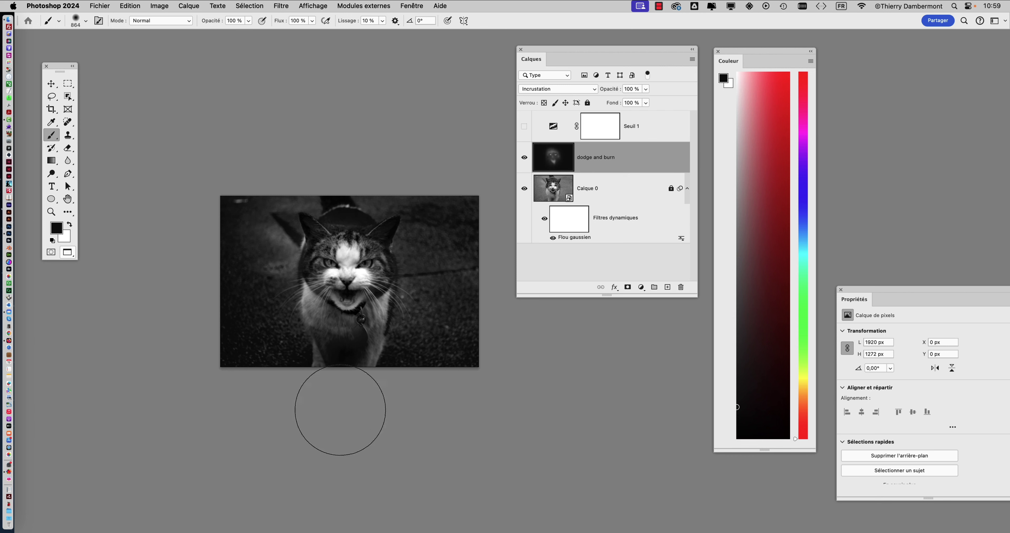
{"action": "left_click", "coordinate": [412, 6]}
{"action": "left_click", "coordinate": [414, 5]}
{"action": "left_click", "coordinate": [414, 5]}
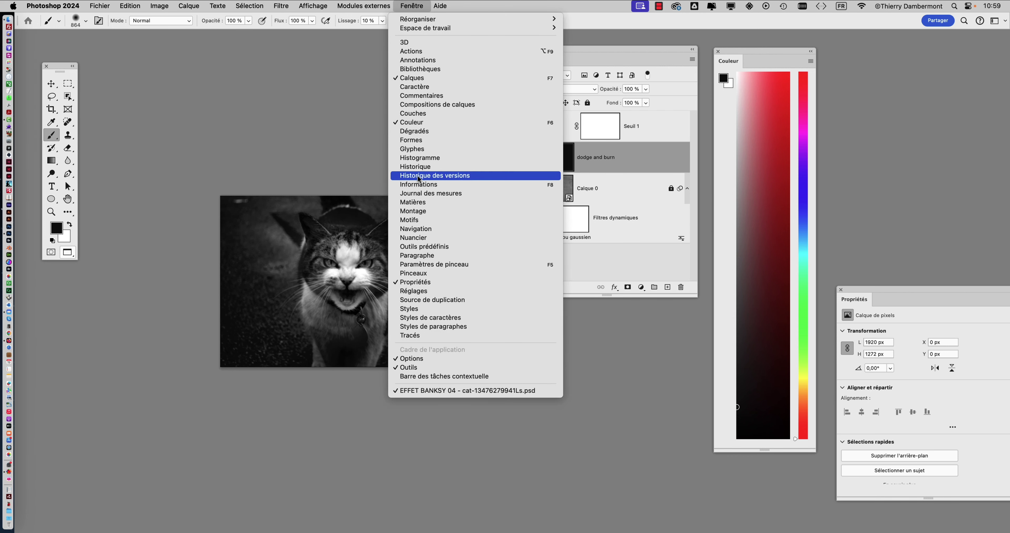
{"action": "left_click", "coordinate": [416, 167]}
{"action": "left_click_drag", "start_coordinate": [790, 362], "coordinate": [146, 54]}
{"action": "left_click_drag", "start_coordinate": [259, 164], "coordinate": [242, 313]}
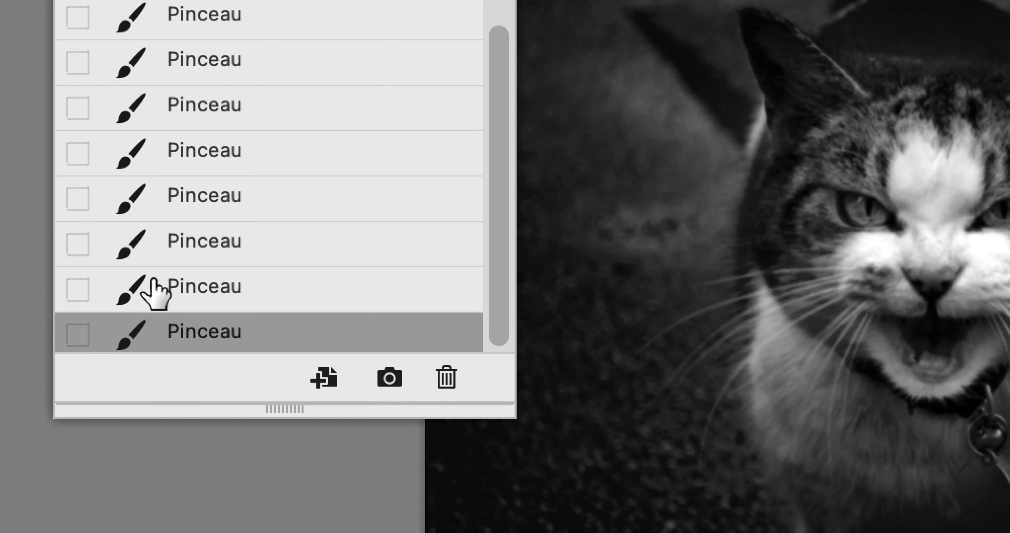
{"action": "left_click", "coordinate": [156, 292]}
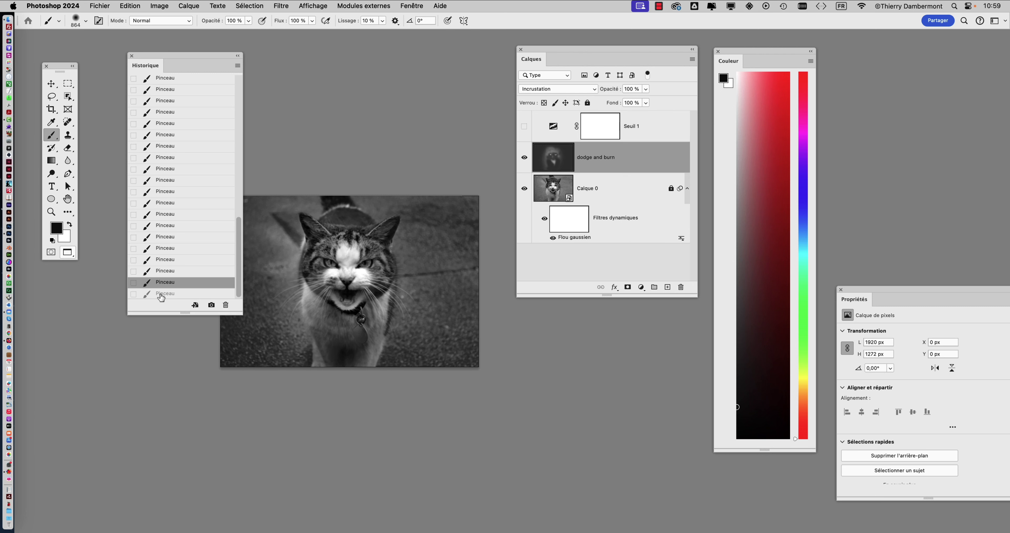
{"action": "left_click", "coordinate": [162, 294]}
{"action": "left_click", "coordinate": [163, 283]}
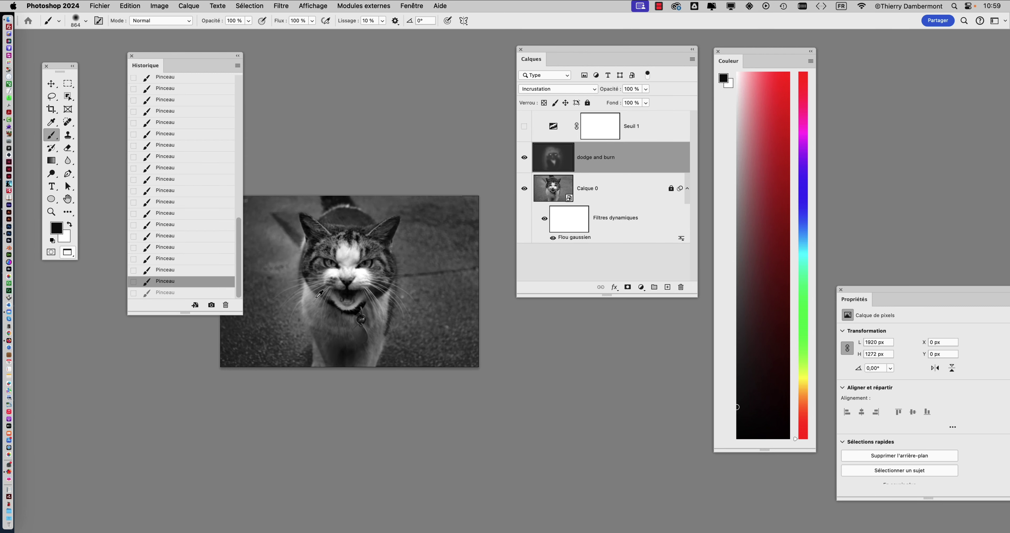
Close the History panel and move the Layers panel away from the enlarged cat image.
{"action": "scroll", "coordinate": [319, 293], "scroll_direction": "up", "scroll_amount": 5}
{"action": "left_click_drag", "start_coordinate": [540, 47], "coordinate": [690, 42]}
{"action": "left_click", "coordinate": [132, 56]}
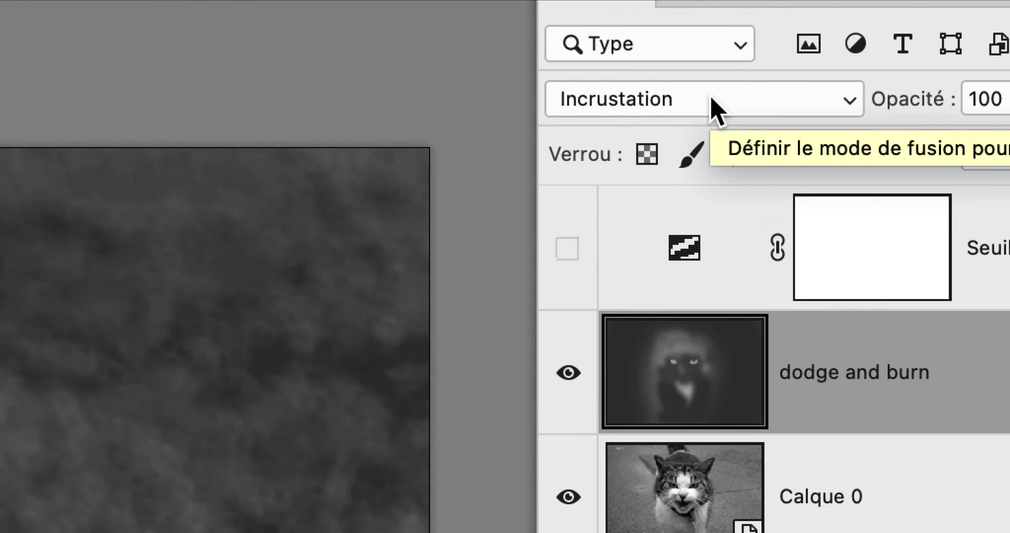
Switch the dodge and burn layer to Normal blending to examine its painted shading, and restore its Incrustation mode.
{"action": "left_click", "coordinate": [713, 62]}
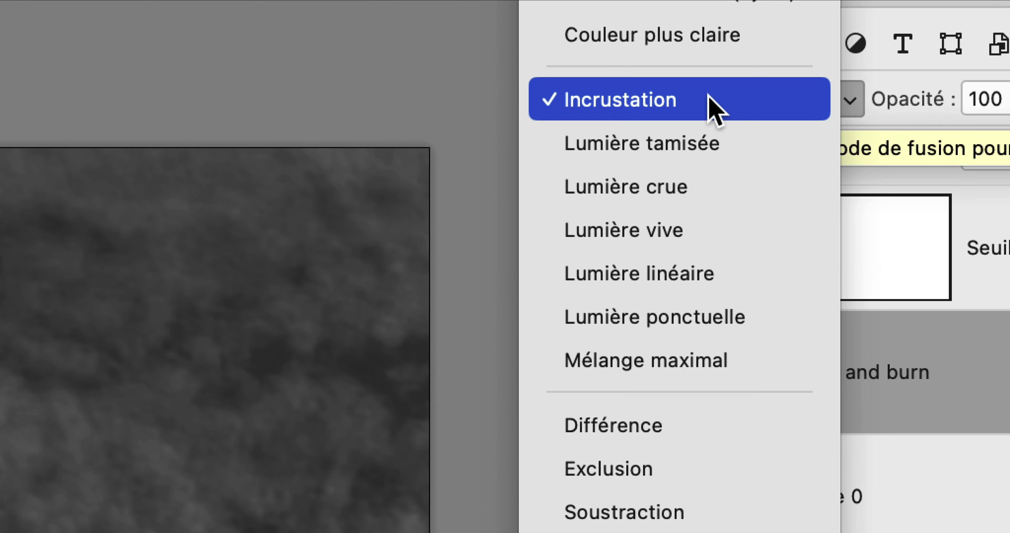
{"action": "scroll", "coordinate": [712, 63], "scroll_direction": "up", "scroll_amount": 5}
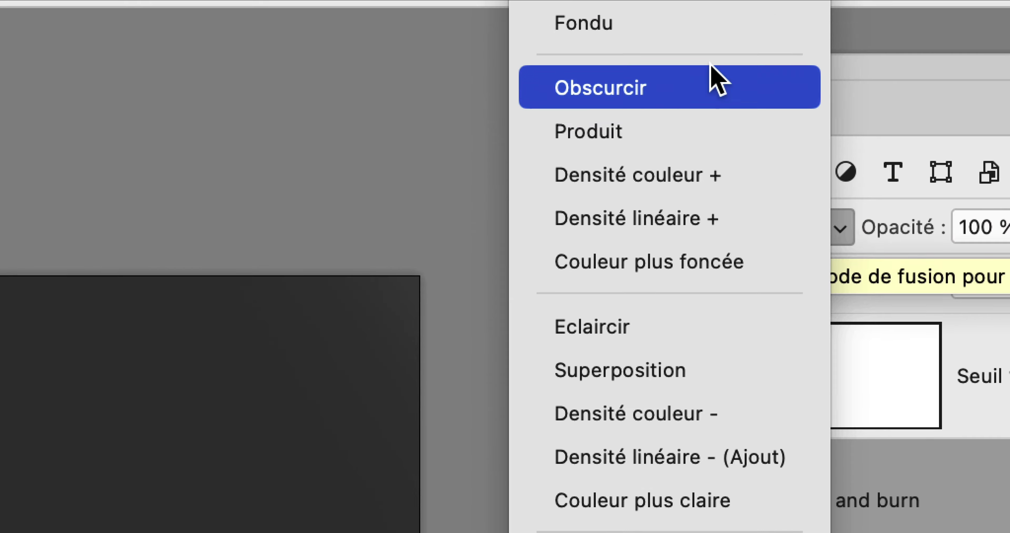
{"action": "left_click", "coordinate": [713, 51]}
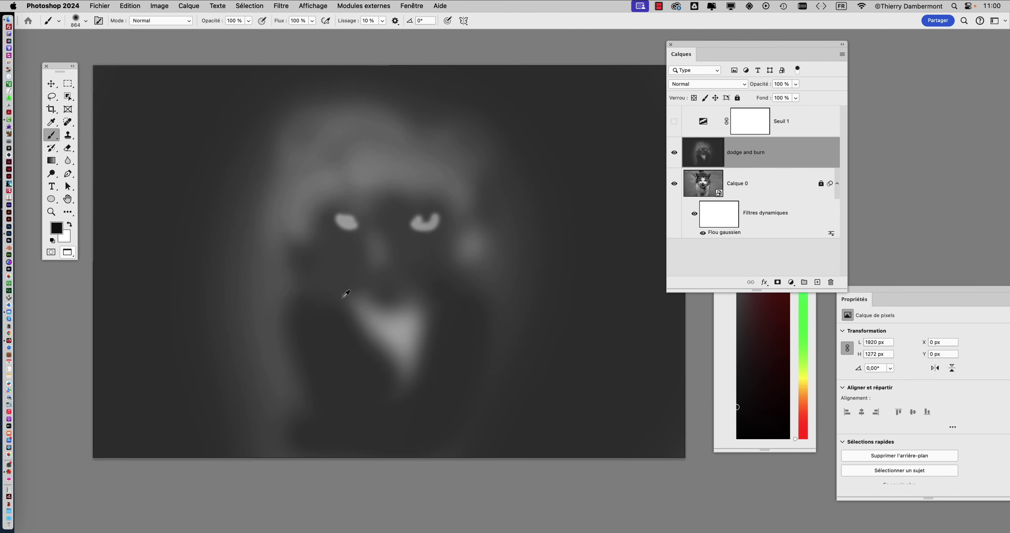
{"action": "scroll", "coordinate": [346, 293], "scroll_direction": "up", "scroll_amount": 1}
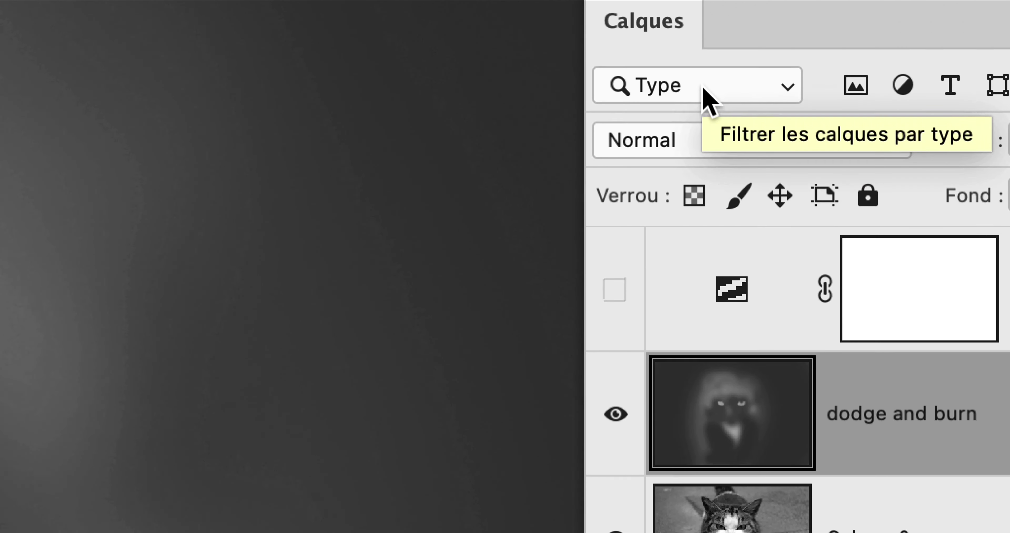
{"action": "left_click", "coordinate": [705, 101]}
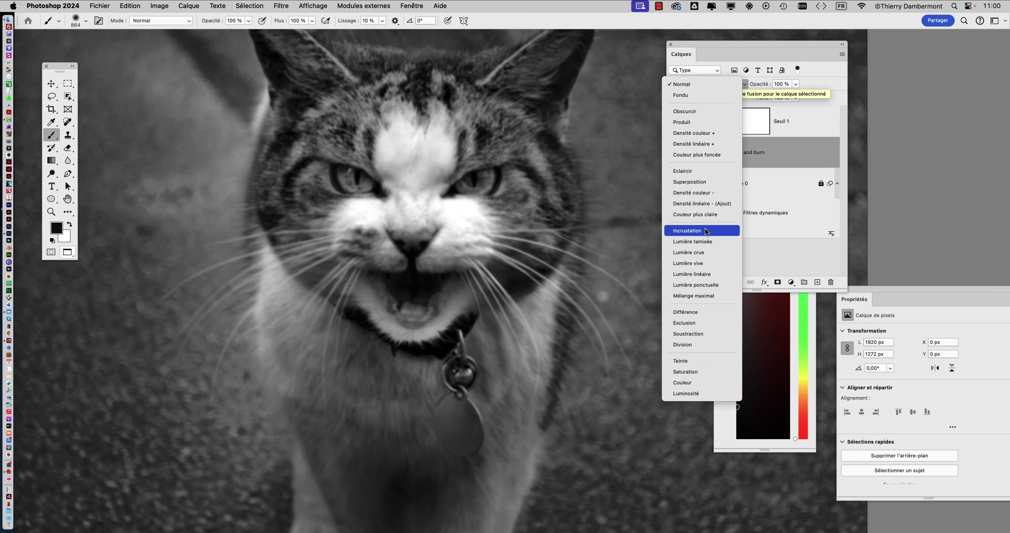
{"action": "left_click", "coordinate": [705, 229]}
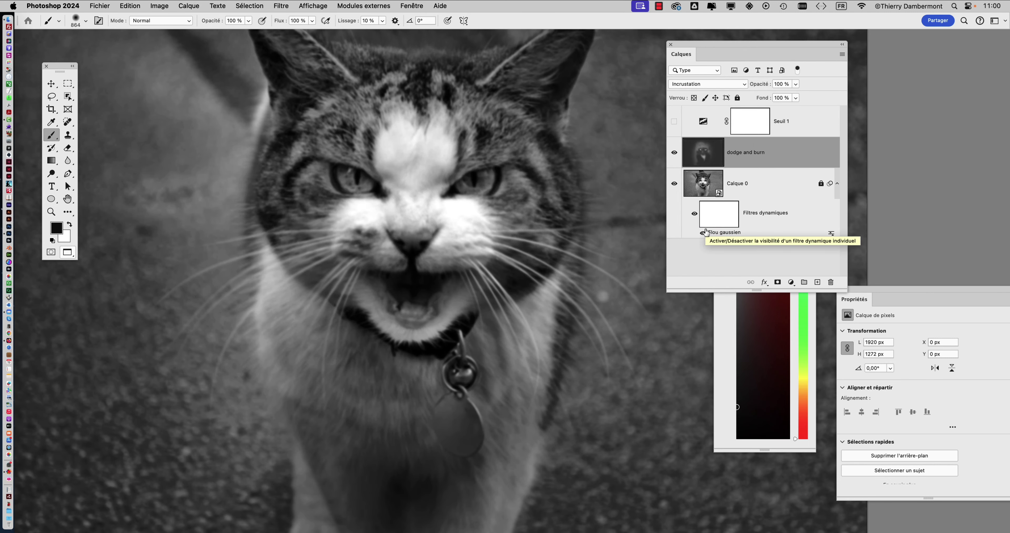
{"action": "left_click", "coordinate": [113, 6]}
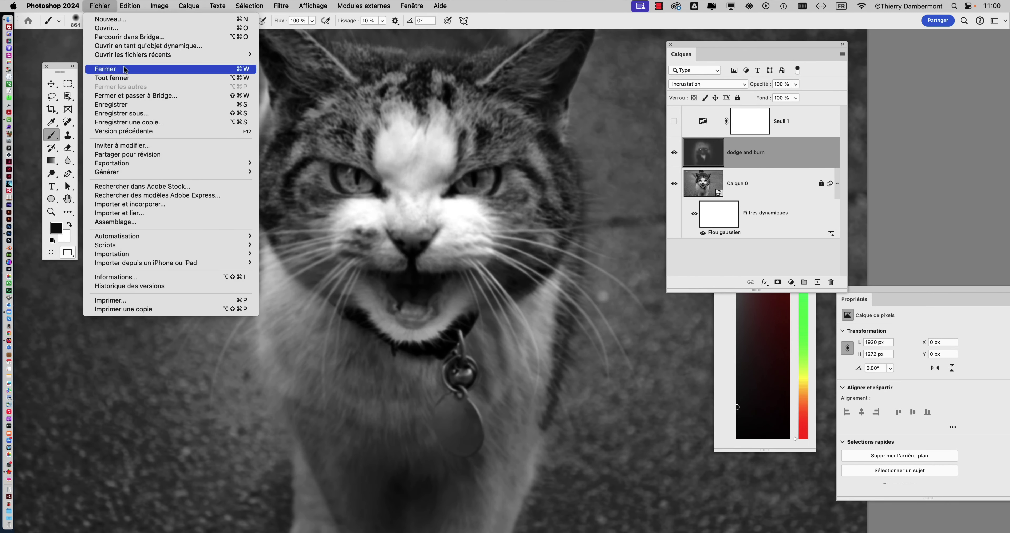
{"action": "left_click", "coordinate": [140, 113]}
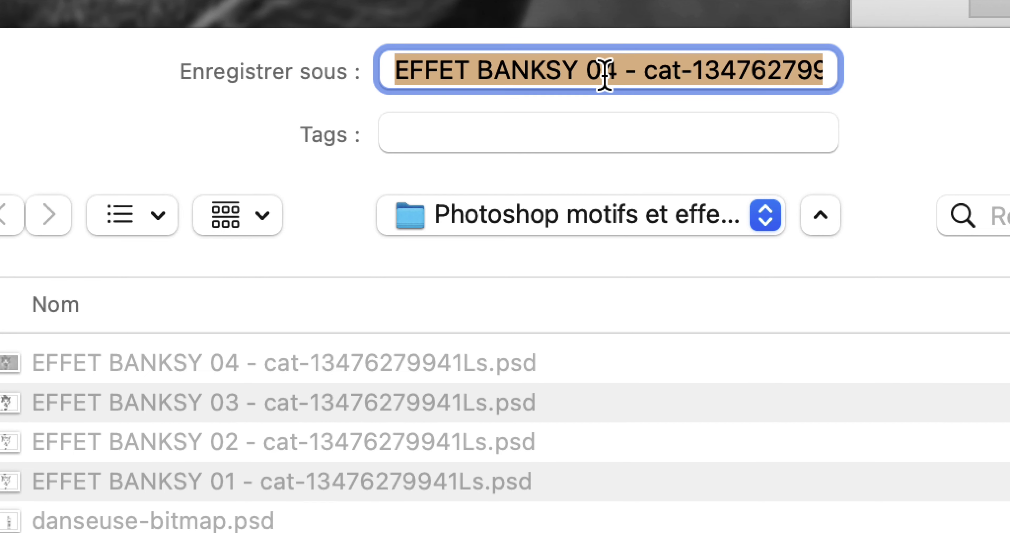
{"action": "left_click_drag", "start_coordinate": [609, 75], "coordinate": [606, 75]}
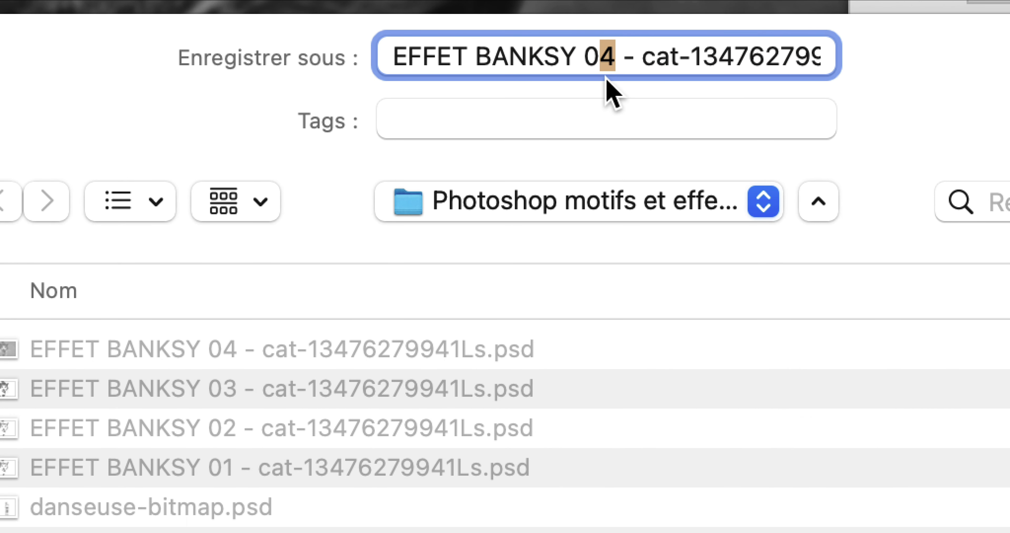
{"action": "type", "text": "5"}
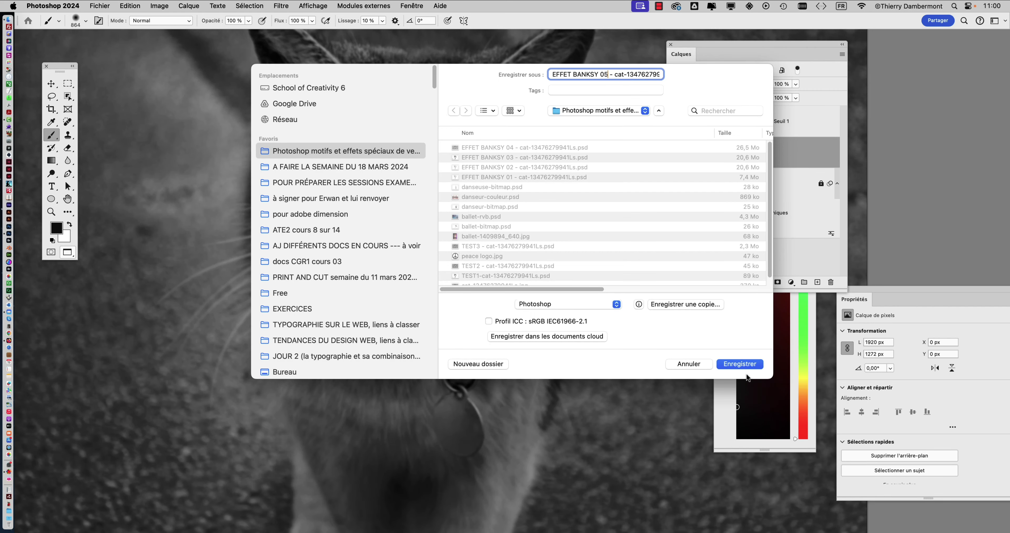
{"action": "left_click", "coordinate": [745, 364]}
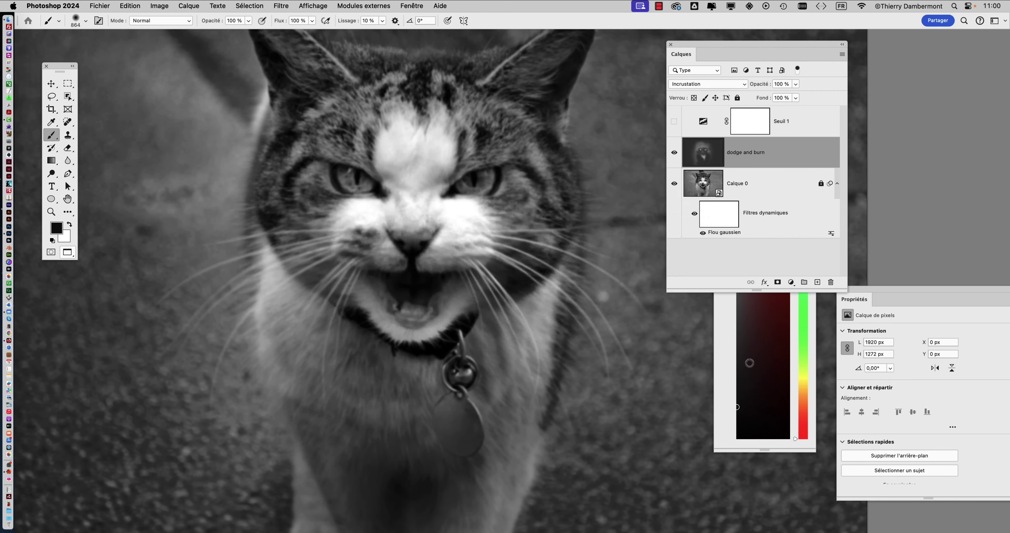
Make the Seuil 1 threshold layer visible and reposition the Layers panel beside the cat's face.
{"action": "left_click", "coordinate": [665, 241]}
{"action": "left_click_drag", "start_coordinate": [692, 53], "coordinate": [621, 101]}
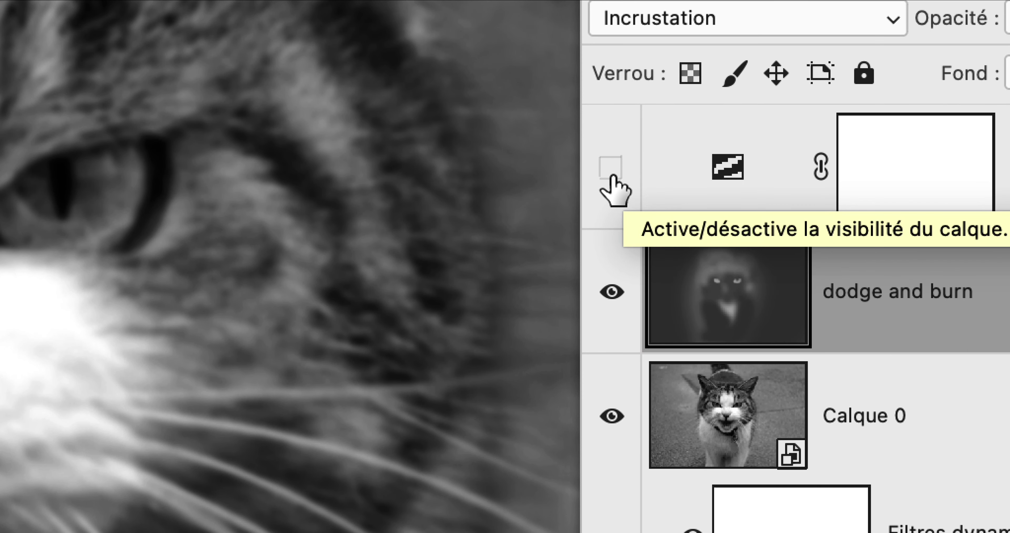
{"action": "left_click", "coordinate": [605, 174]}
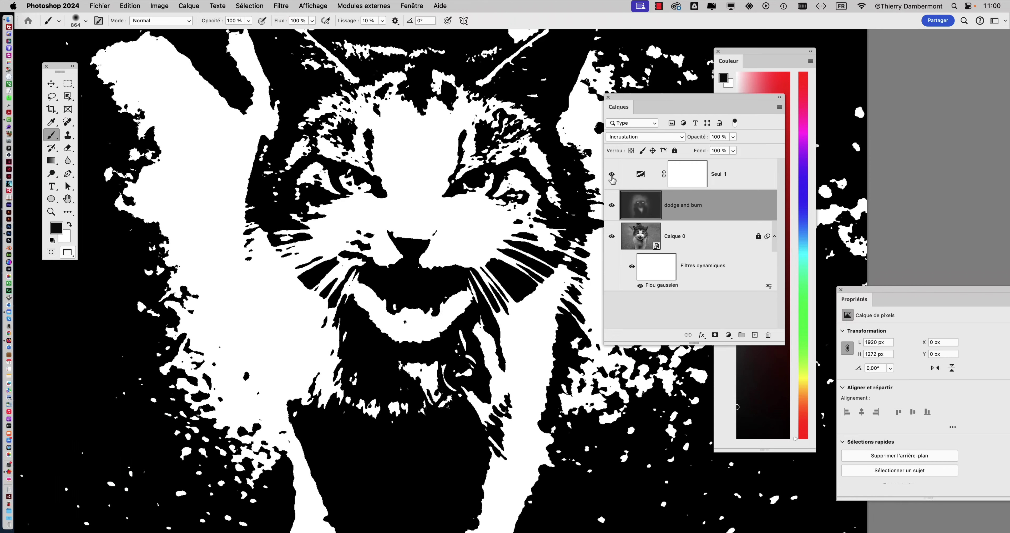
{"action": "left_click_drag", "start_coordinate": [636, 98], "coordinate": [676, 80]}
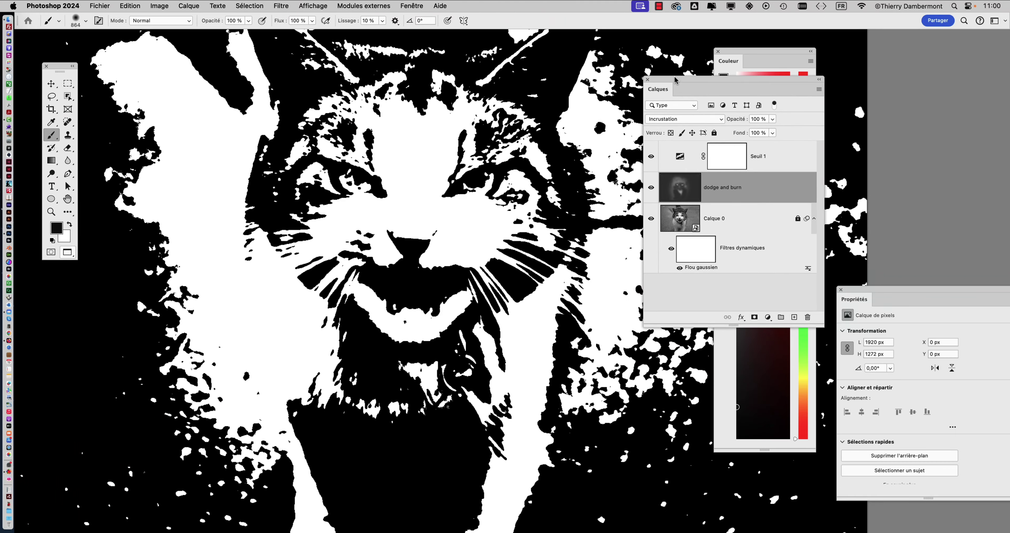
{"action": "left_click_drag", "start_coordinate": [463, 265], "coordinate": [349, 265]}
{"action": "left_click_drag", "start_coordinate": [290, 300], "coordinate": [309, 300]}
Unlock Calque 0 and set the radius of its Gaussian blur smart filter to 6.0 pixels.
{"action": "left_click", "coordinate": [706, 270]}
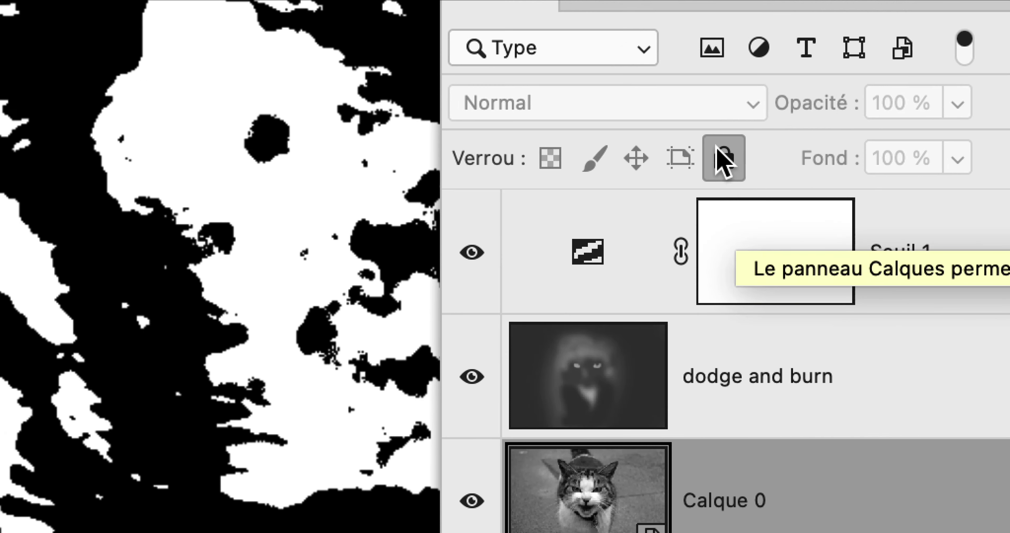
{"action": "left_click", "coordinate": [722, 158]}
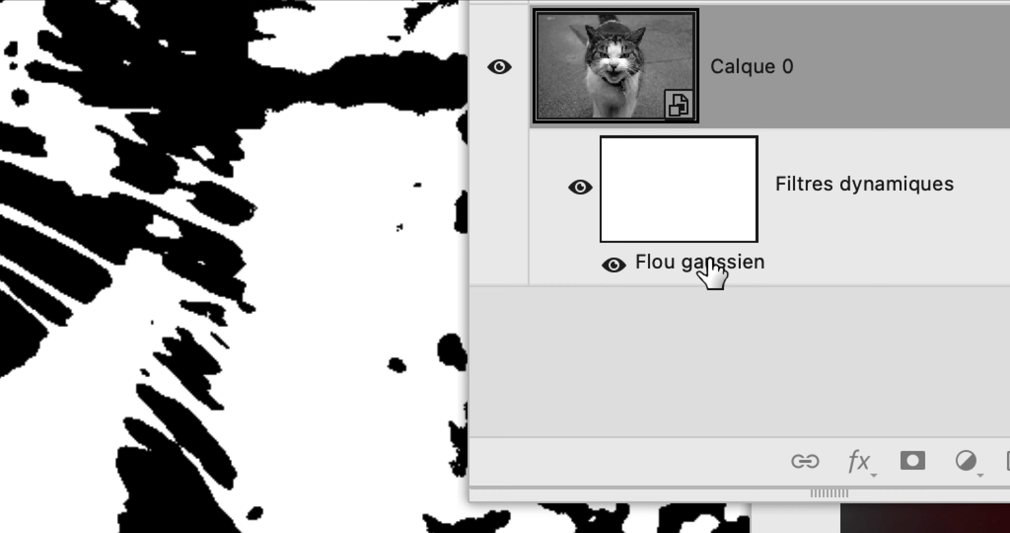
{"action": "double_click", "coordinate": [702, 334]}
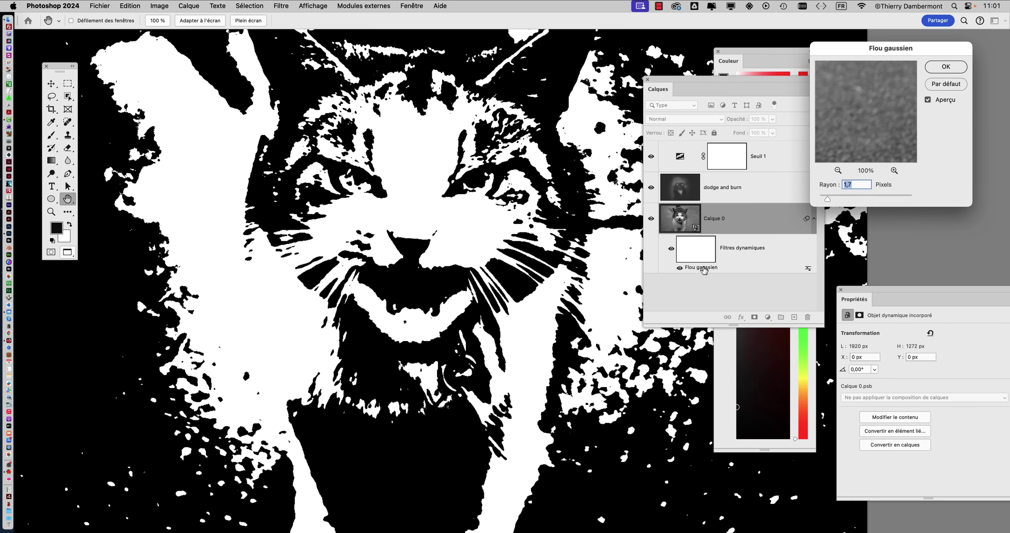
{"action": "left_click", "coordinate": [833, 199]}
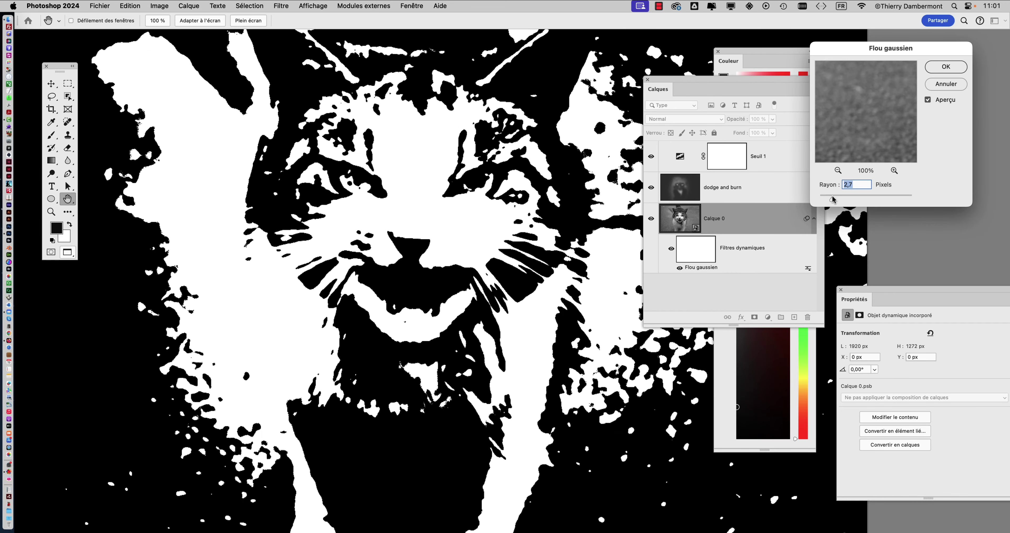
{"action": "left_click_drag", "start_coordinate": [835, 199], "coordinate": [836, 199]}
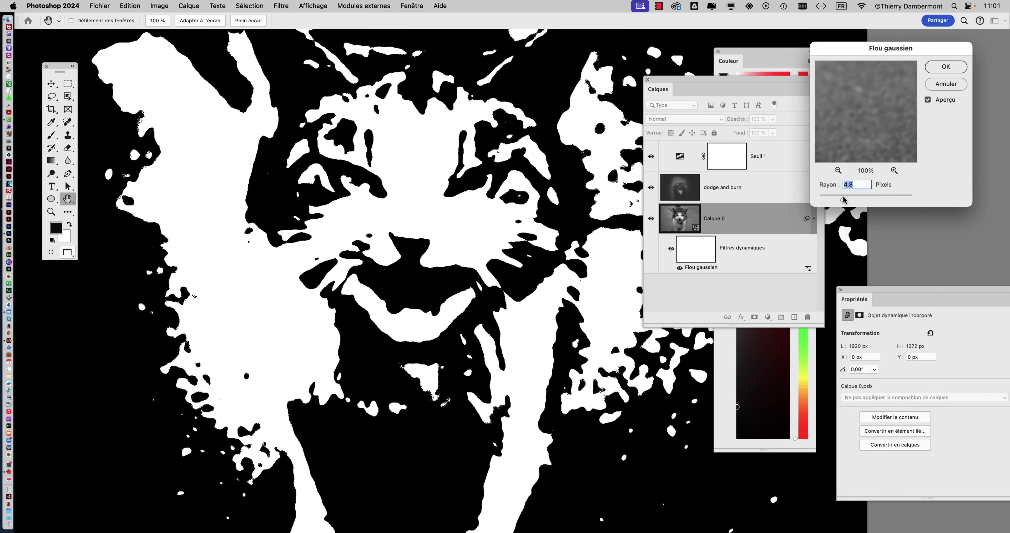
{"action": "left_click_drag", "start_coordinate": [844, 200], "coordinate": [847, 200]}
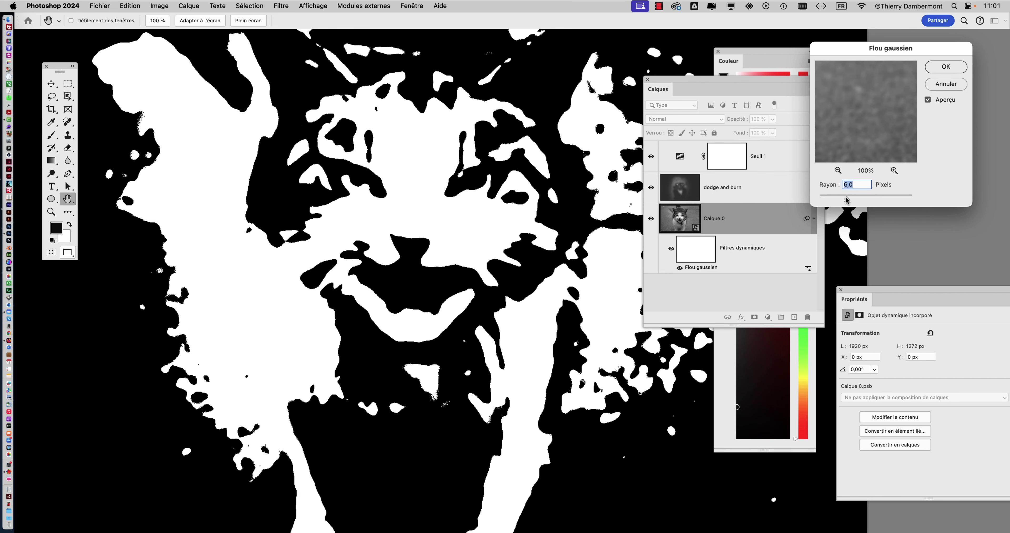
{"action": "left_click", "coordinate": [945, 67]}
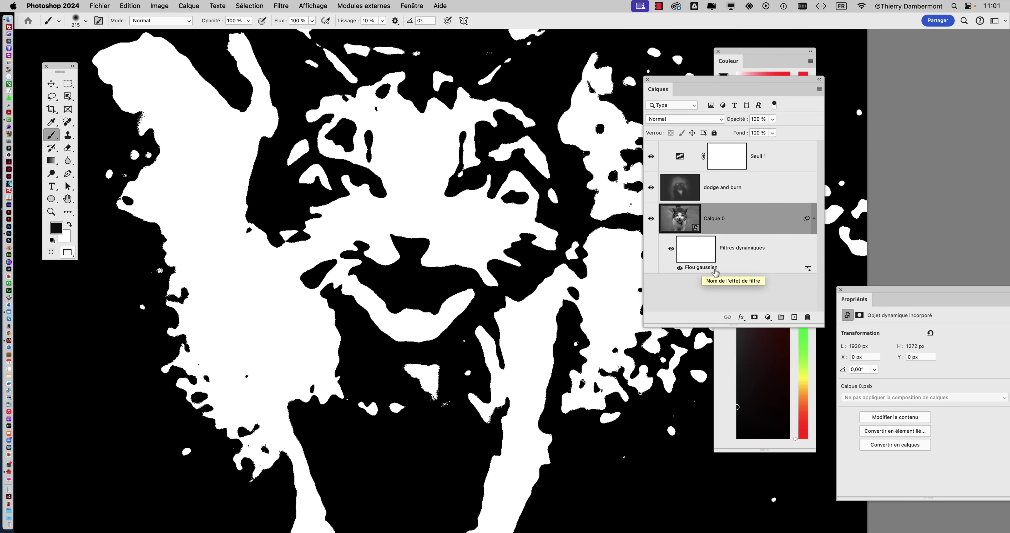
On the dodge and burn layer, lighten the cat's jaw, cheeks and ears with a soft 215 px light grey brush.
{"action": "mouse_move", "coordinate": [433, 261]}
{"action": "left_mouse_down"}
{"action": "mouse_move", "coordinate": [422, 278]}
{"action": "mouse_move", "coordinate": [444, 286]}
{"action": "left_mouse_up"}
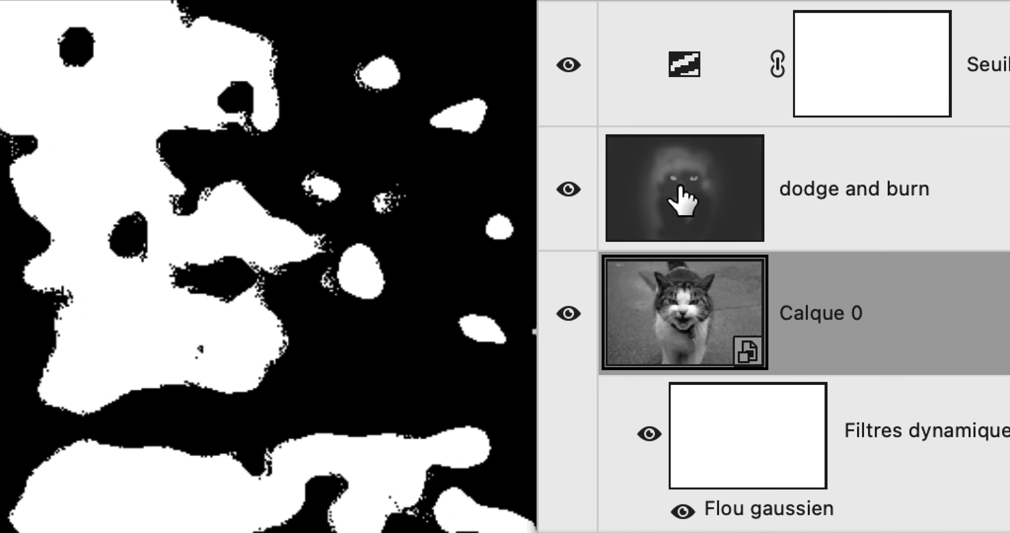
{"action": "left_click", "coordinate": [682, 189]}
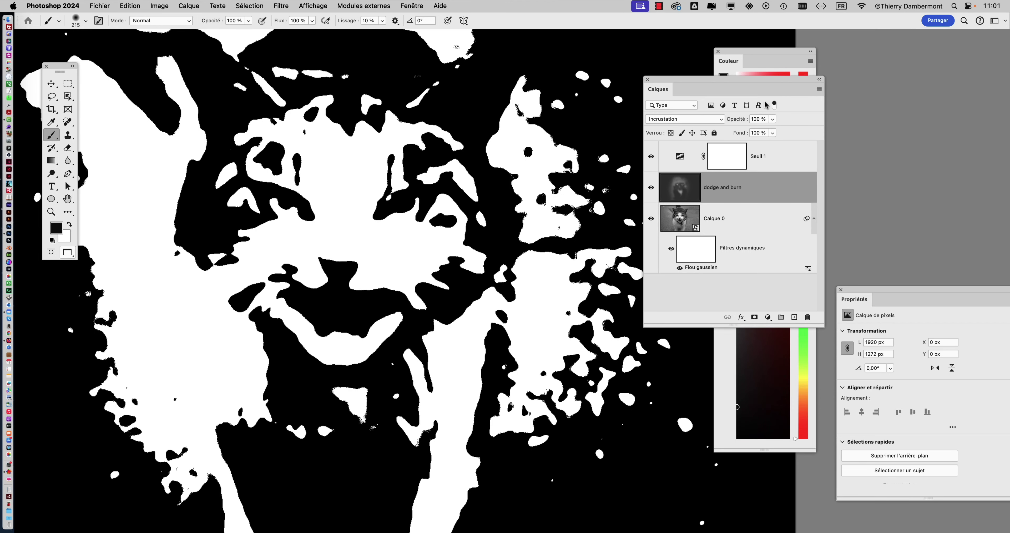
{"action": "left_click_drag", "start_coordinate": [725, 85], "coordinate": [927, 71]}
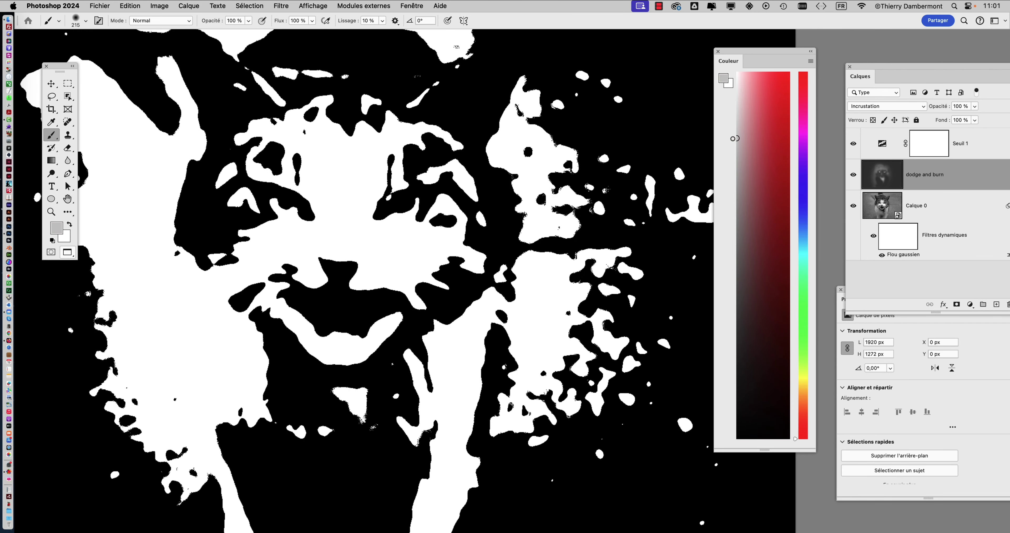
{"action": "mouse_move", "coordinate": [471, 282]}
{"action": "left_mouse_down"}
{"action": "mouse_move", "coordinate": [406, 356]}
{"action": "mouse_move", "coordinate": [372, 358]}
{"action": "left_mouse_up"}
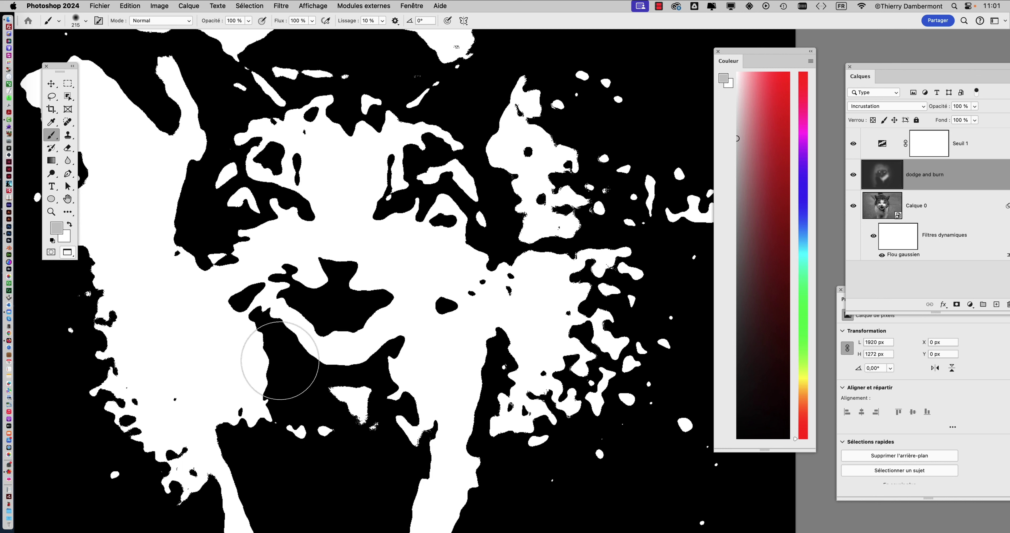
{"action": "left_click_drag", "start_coordinate": [280, 361], "coordinate": [232, 327]}
{"action": "left_click_drag", "start_coordinate": [192, 226], "coordinate": [180, 252]}
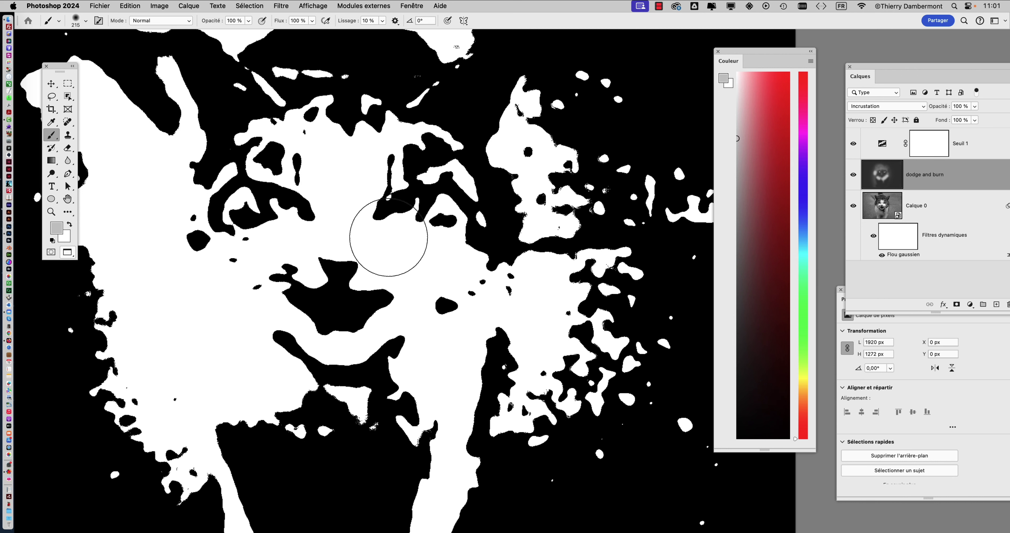
{"action": "left_click_drag", "start_coordinate": [472, 130], "coordinate": [465, 91]}
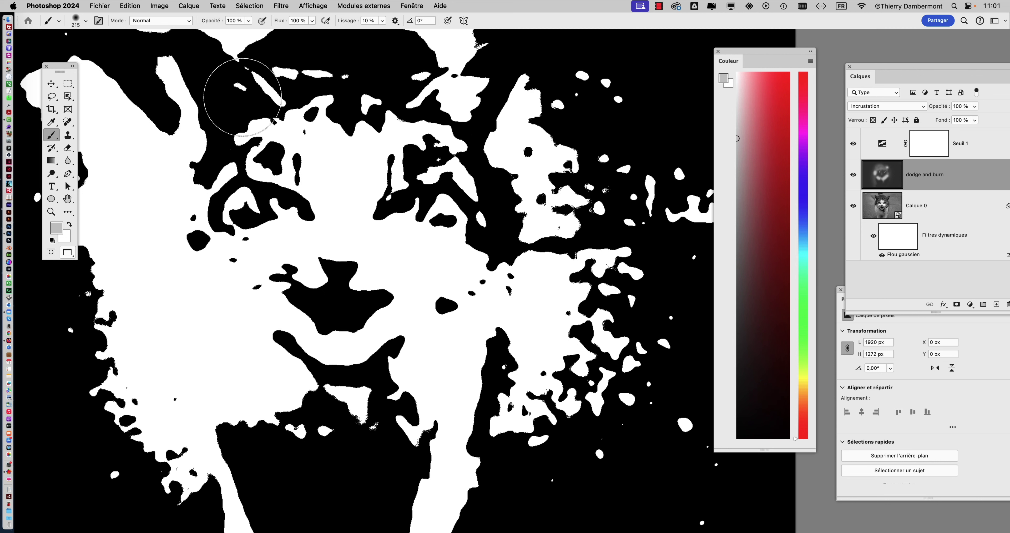
{"action": "left_click_drag", "start_coordinate": [389, 235], "coordinate": [371, 236]}
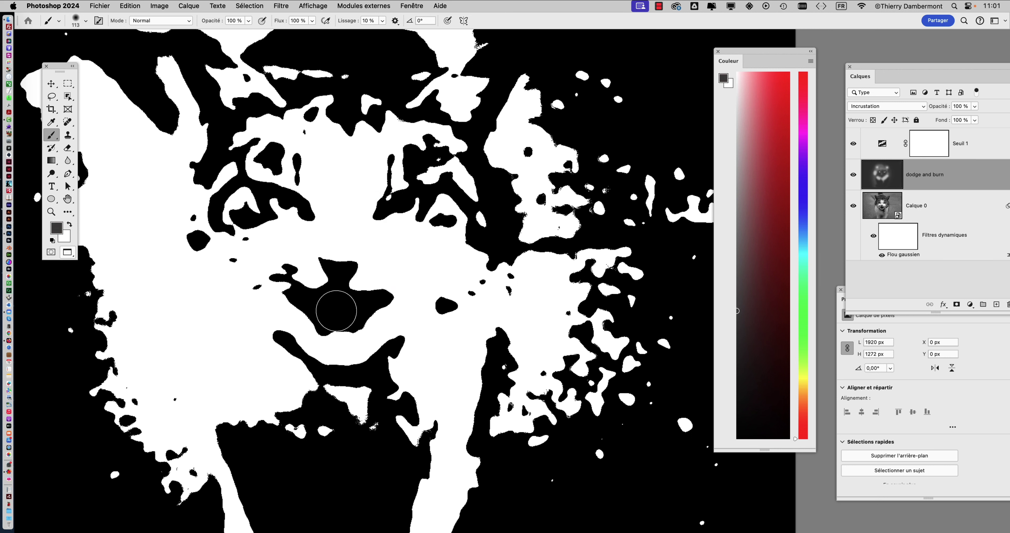
Darken the mouth and cheek contours with a 113 px dark grey brush, and relighten the lower mouth with an 88 px light grey brush.
{"action": "mouse_move", "coordinate": [334, 305]}
{"action": "left_mouse_down"}
{"action": "mouse_move", "coordinate": [354, 344]}
{"action": "mouse_move", "coordinate": [397, 331]}
{"action": "mouse_move", "coordinate": [299, 353]}
{"action": "mouse_move", "coordinate": [268, 334]}
{"action": "mouse_move", "coordinate": [241, 281]}
{"action": "mouse_move", "coordinate": [209, 252]}
{"action": "mouse_move", "coordinate": [252, 317]}
{"action": "mouse_move", "coordinate": [354, 328]}
{"action": "mouse_move", "coordinate": [406, 306]}
{"action": "mouse_move", "coordinate": [462, 256]}
{"action": "mouse_move", "coordinate": [461, 296]}
{"action": "left_mouse_up"}
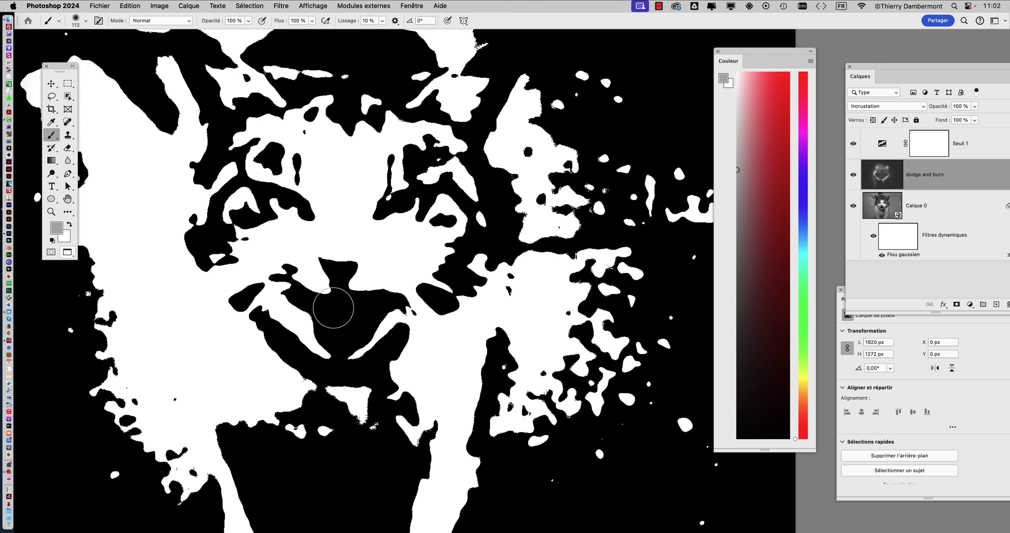
{"action": "mouse_move", "coordinate": [510, 298]}
{"action": "left_mouse_down"}
{"action": "mouse_move", "coordinate": [522, 297]}
{"action": "mouse_move", "coordinate": [511, 298]}
{"action": "left_mouse_up"}
{"action": "mouse_move", "coordinate": [340, 311]}
{"action": "left_mouse_down"}
{"action": "mouse_move", "coordinate": [345, 323]}
{"action": "mouse_move", "coordinate": [329, 333]}
{"action": "mouse_move", "coordinate": [324, 327]}
{"action": "mouse_move", "coordinate": [359, 319]}
{"action": "mouse_move", "coordinate": [317, 331]}
{"action": "left_mouse_up"}
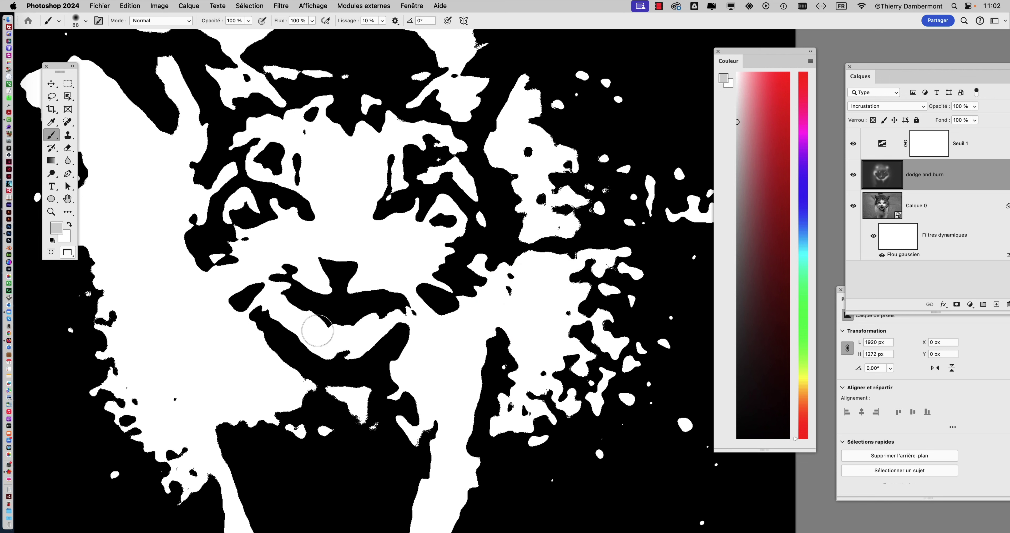
Lighten the areas around both eyes with an 88 px light grey brush, and darken the eye shapes with a 137 px darker grey brush.
{"action": "mouse_move", "coordinate": [405, 201]}
{"action": "left_mouse_down"}
{"action": "mouse_move", "coordinate": [255, 217]}
{"action": "mouse_move", "coordinate": [281, 208]}
{"action": "mouse_move", "coordinate": [258, 214]}
{"action": "mouse_move", "coordinate": [240, 191]}
{"action": "mouse_move", "coordinate": [234, 213]}
{"action": "left_mouse_up"}
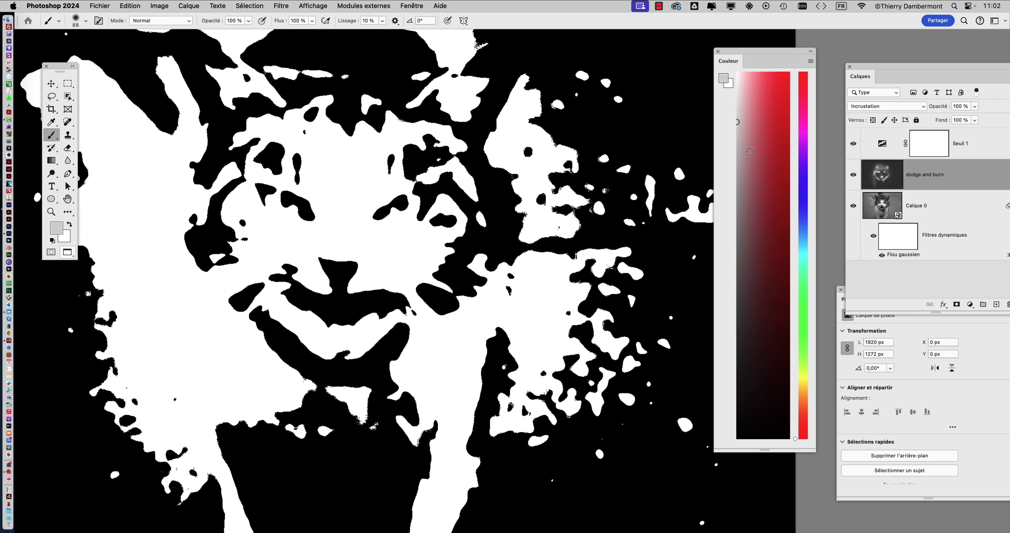
{"action": "left_click_drag", "start_coordinate": [485, 265], "coordinate": [495, 265]}
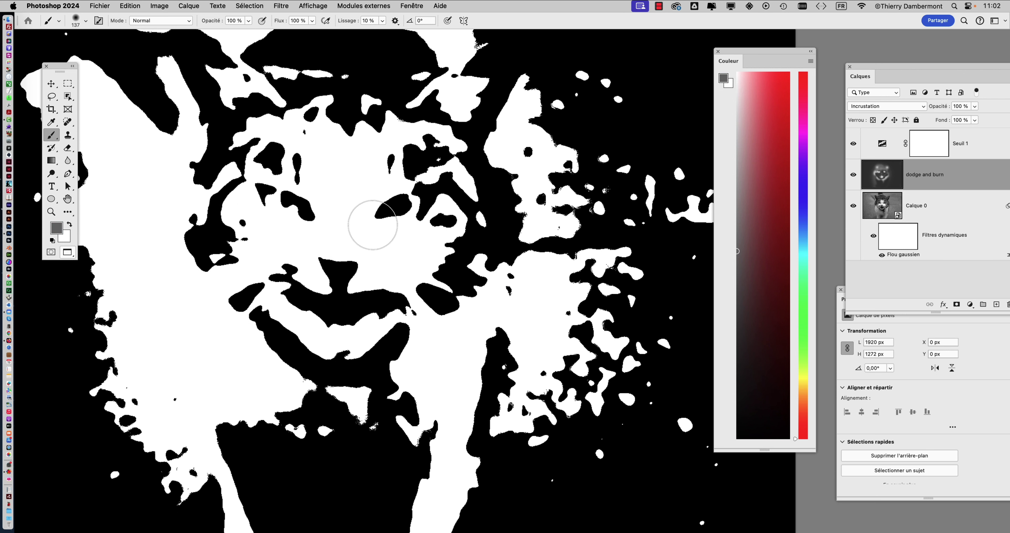
{"action": "mouse_move", "coordinate": [351, 214]}
{"action": "left_mouse_down"}
{"action": "mouse_move", "coordinate": [282, 207]}
{"action": "mouse_move", "coordinate": [290, 219]}
{"action": "left_mouse_up"}
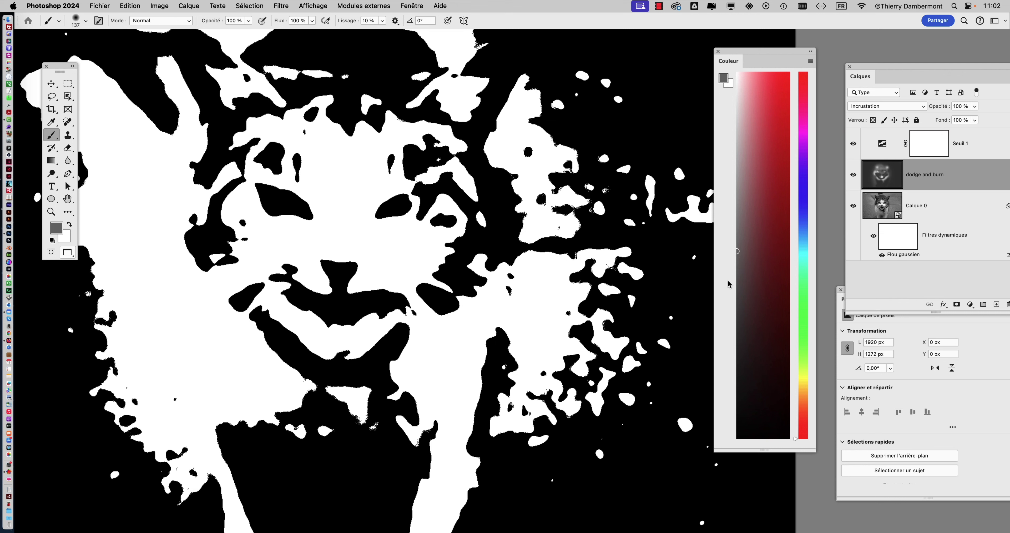
{"action": "mouse_move", "coordinate": [401, 225]}
{"action": "left_mouse_down"}
{"action": "mouse_move", "coordinate": [388, 214]}
{"action": "mouse_move", "coordinate": [410, 203]}
{"action": "mouse_move", "coordinate": [407, 216]}
{"action": "left_mouse_up"}
{"action": "mouse_move", "coordinate": [292, 213]}
{"action": "left_mouse_down"}
{"action": "mouse_move", "coordinate": [268, 208]}
{"action": "mouse_move", "coordinate": [288, 214]}
{"action": "mouse_move", "coordinate": [267, 214]}
{"action": "left_mouse_up"}
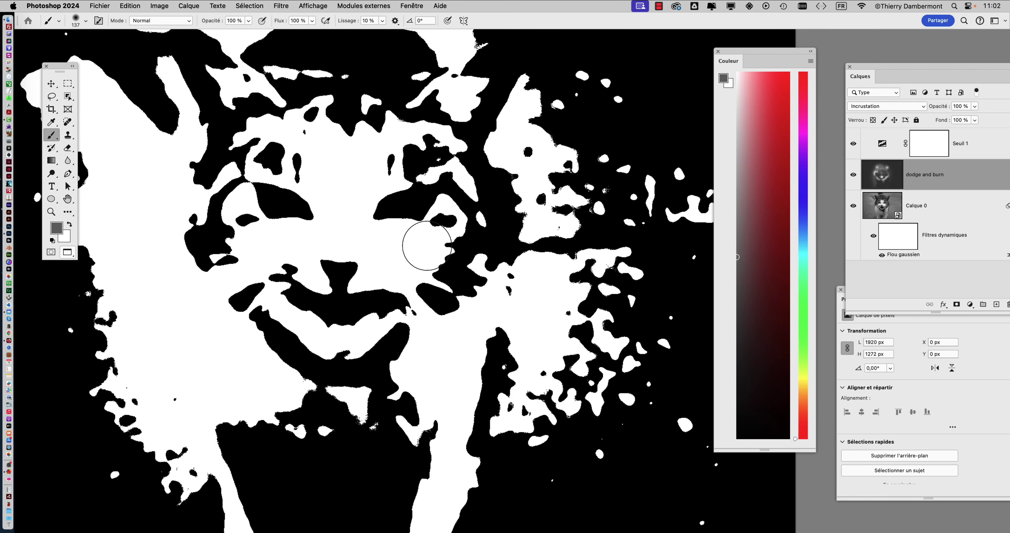
{"action": "left_click_drag", "start_coordinate": [383, 236], "coordinate": [350, 255]}
{"action": "scroll", "coordinate": [444, 240], "scroll_direction": "up", "scroll_amount": 5}
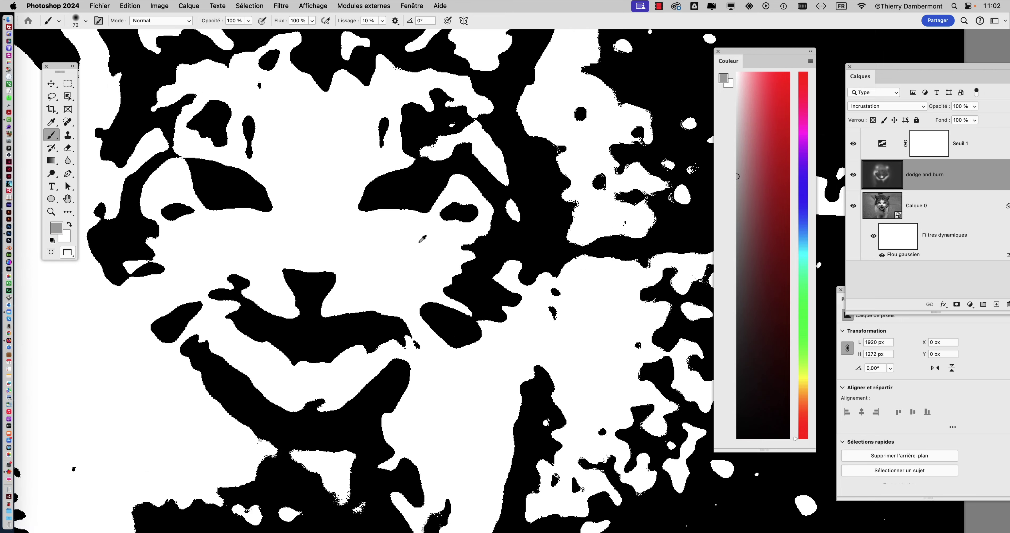
Paint light highlights inside both of the cat's eyes with a 31 px grey brush.
{"action": "left_click_drag", "start_coordinate": [395, 245], "coordinate": [344, 246]}
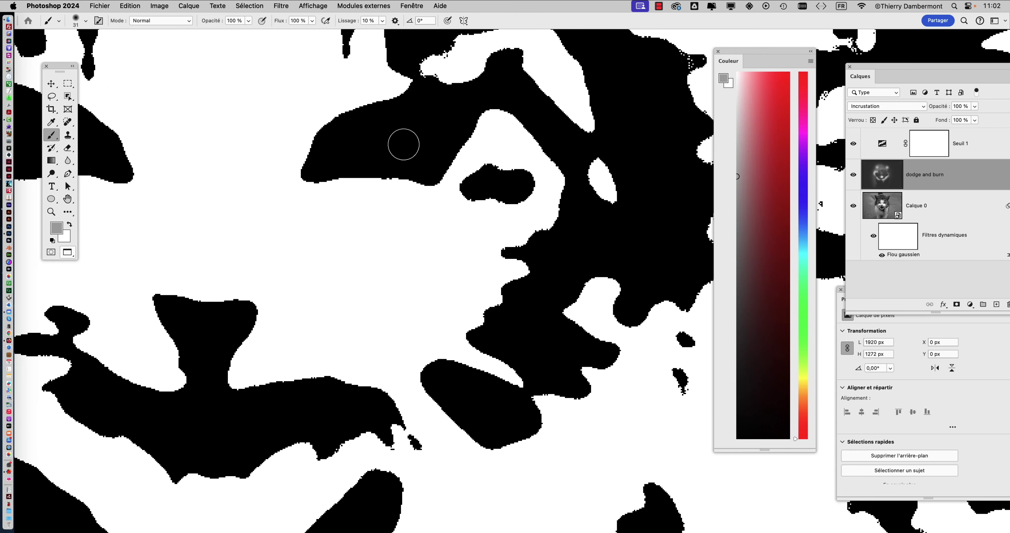
{"action": "mouse_move", "coordinate": [379, 124]}
{"action": "left_mouse_down"}
{"action": "mouse_move", "coordinate": [397, 117]}
{"action": "mouse_move", "coordinate": [415, 132]}
{"action": "mouse_move", "coordinate": [408, 158]}
{"action": "left_mouse_up"}
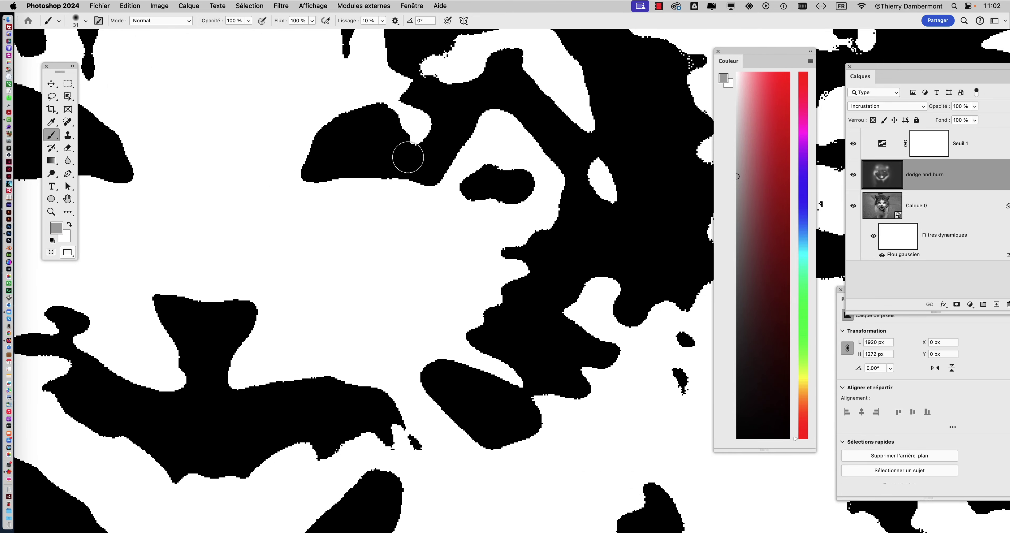
{"action": "scroll", "coordinate": [470, 239], "scroll_direction": "down", "scroll_amount": 3}
{"action": "scroll", "coordinate": [241, 187], "scroll_direction": "up", "scroll_amount": 3}
{"action": "mouse_move", "coordinate": [233, 161]}
{"action": "left_mouse_down"}
{"action": "mouse_move", "coordinate": [222, 187]}
{"action": "mouse_move", "coordinate": [231, 200]}
{"action": "mouse_move", "coordinate": [251, 210]}
{"action": "mouse_move", "coordinate": [271, 191]}
{"action": "left_mouse_up"}
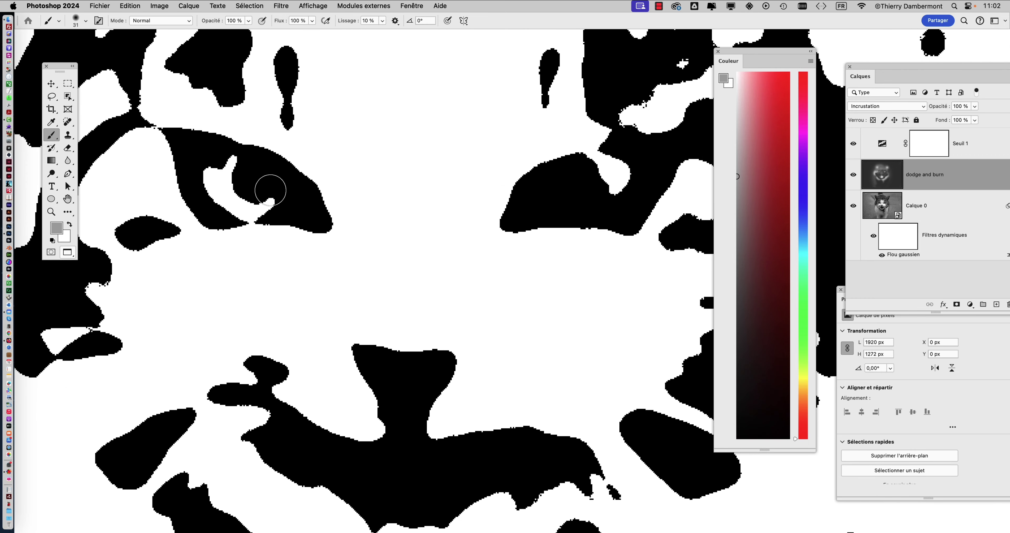
Restore the black shape of the cat's eye on the right with a 74 px darker grey brush, and repaint its highlight with a 41 px brush.
{"action": "scroll", "coordinate": [384, 274], "scroll_direction": "down", "scroll_amount": 1}
{"action": "mouse_move", "coordinate": [595, 208]}
{"action": "left_mouse_down"}
{"action": "mouse_move", "coordinate": [567, 221]}
{"action": "mouse_move", "coordinate": [528, 201]}
{"action": "mouse_move", "coordinate": [544, 218]}
{"action": "mouse_move", "coordinate": [535, 188]}
{"action": "mouse_move", "coordinate": [535, 220]}
{"action": "mouse_move", "coordinate": [588, 224]}
{"action": "left_mouse_up"}
{"action": "left_click", "coordinate": [552, 237], "text": "alt"}
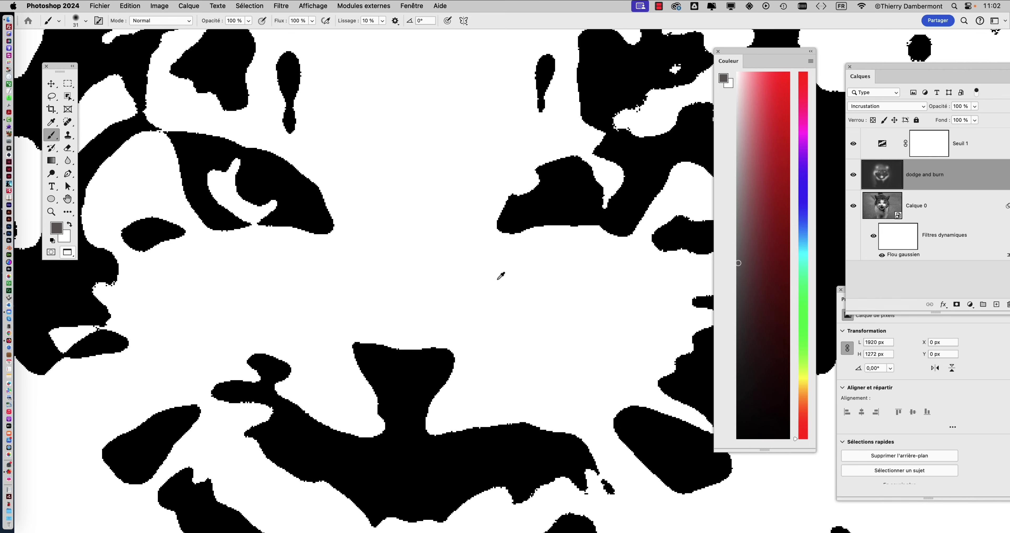
{"action": "scroll", "coordinate": [501, 276], "scroll_direction": "down", "scroll_amount": 3}
{"action": "left_click", "coordinate": [611, 207], "text": "alt"}
{"action": "left_click_drag", "start_coordinate": [566, 276], "coordinate": [583, 275]}
{"action": "mouse_move", "coordinate": [542, 233]}
{"action": "left_mouse_down"}
{"action": "mouse_move", "coordinate": [526, 236]}
{"action": "mouse_move", "coordinate": [533, 244]}
{"action": "left_mouse_up"}
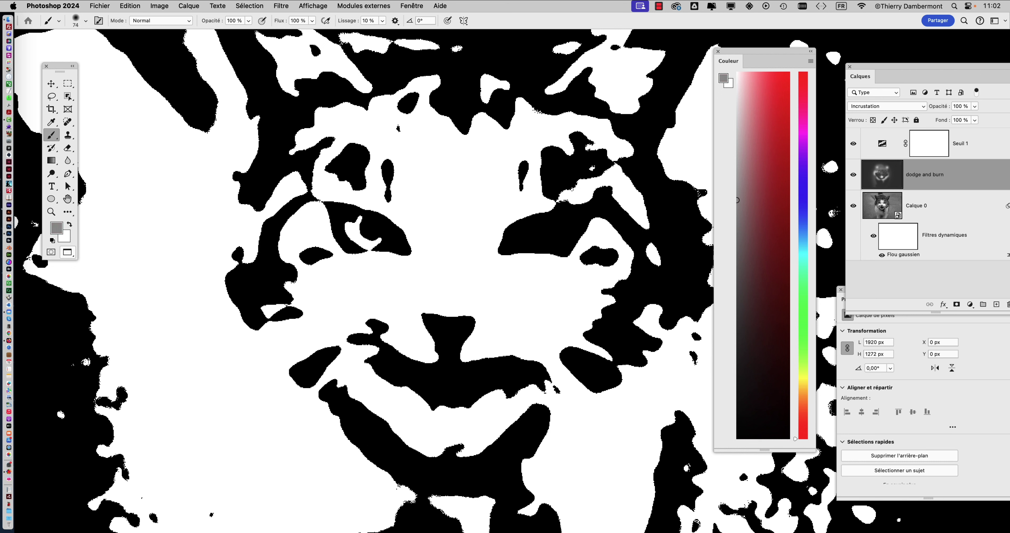
{"action": "left_click_drag", "start_coordinate": [594, 274], "coordinate": [582, 274]}
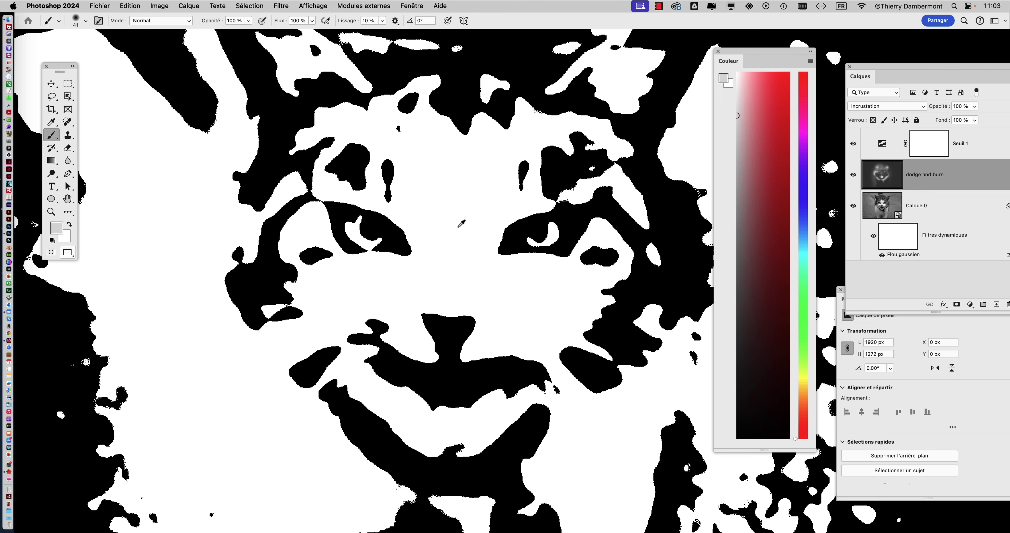
Darken the forehead and brow area between the cat's ears with a soft 172 px dark grey brush.
{"action": "scroll", "coordinate": [462, 224], "scroll_direction": "down", "scroll_amount": 3}
{"action": "scroll", "coordinate": [379, 312], "scroll_direction": "up", "scroll_amount": 4}
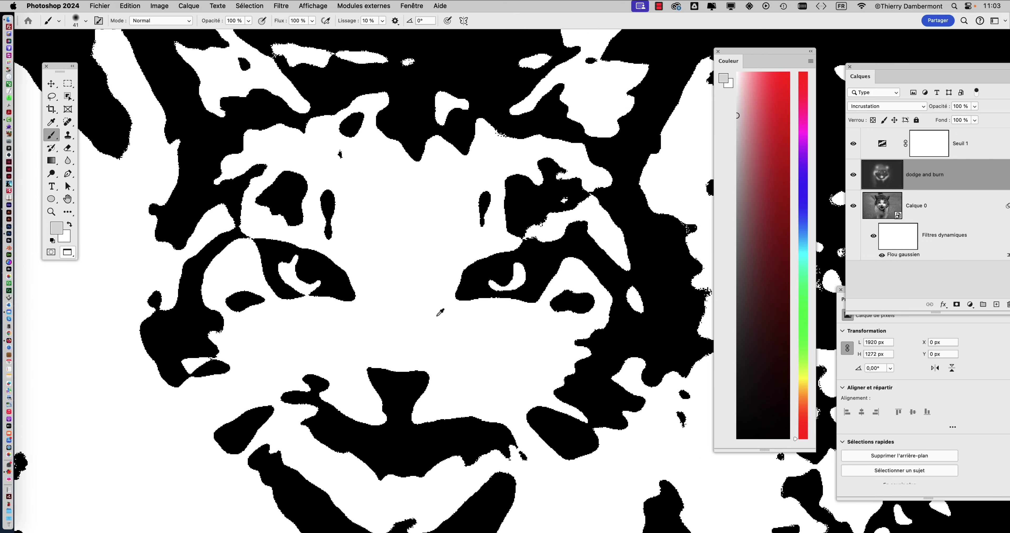
{"action": "scroll", "coordinate": [438, 315], "scroll_direction": "down", "scroll_amount": 1}
{"action": "left_click_drag", "start_coordinate": [523, 332], "coordinate": [550, 331]}
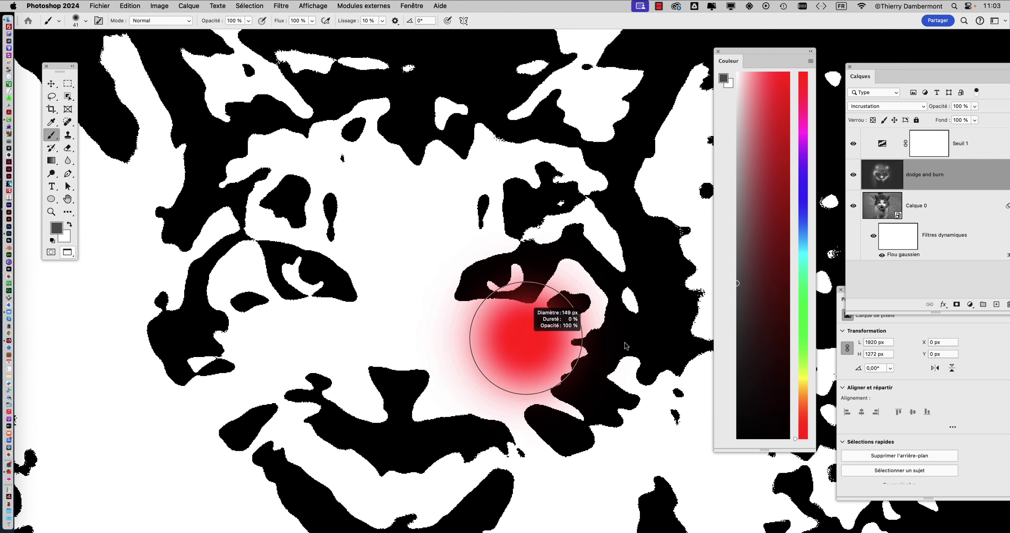
{"action": "mouse_move", "coordinate": [552, 192]}
{"action": "left_mouse_down"}
{"action": "mouse_move", "coordinate": [220, 180]}
{"action": "mouse_move", "coordinate": [267, 133]}
{"action": "left_mouse_up"}
Lighten both ears, the forehead and the outer cheeks with a soft 172 px mid-grey brush.
{"action": "scroll", "coordinate": [375, 215], "scroll_direction": "down", "scroll_amount": 1}
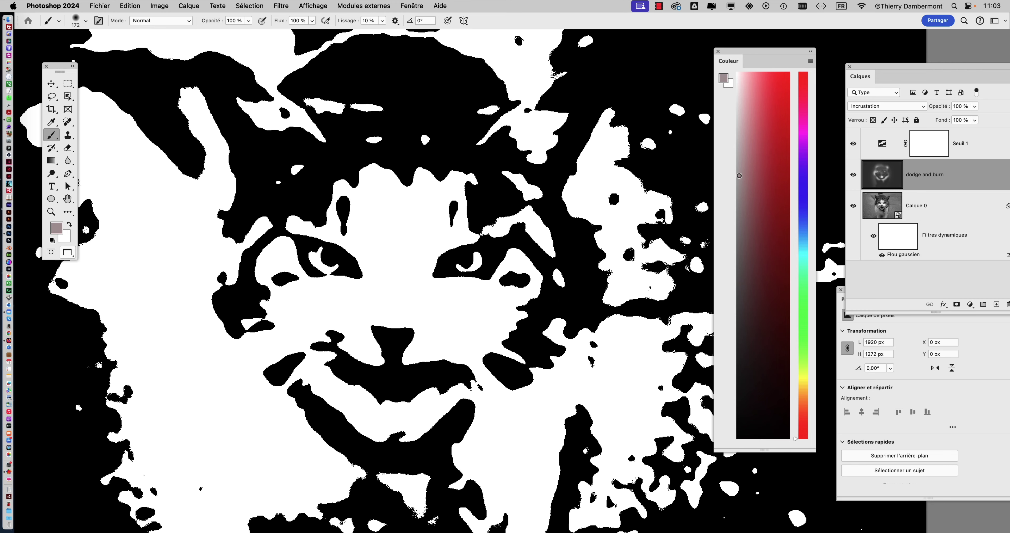
{"action": "mouse_move", "coordinate": [268, 96]}
{"action": "left_mouse_down"}
{"action": "mouse_move", "coordinate": [265, 157]}
{"action": "mouse_move", "coordinate": [267, 141]}
{"action": "mouse_move", "coordinate": [262, 148]}
{"action": "mouse_move", "coordinate": [216, 84]}
{"action": "left_mouse_up"}
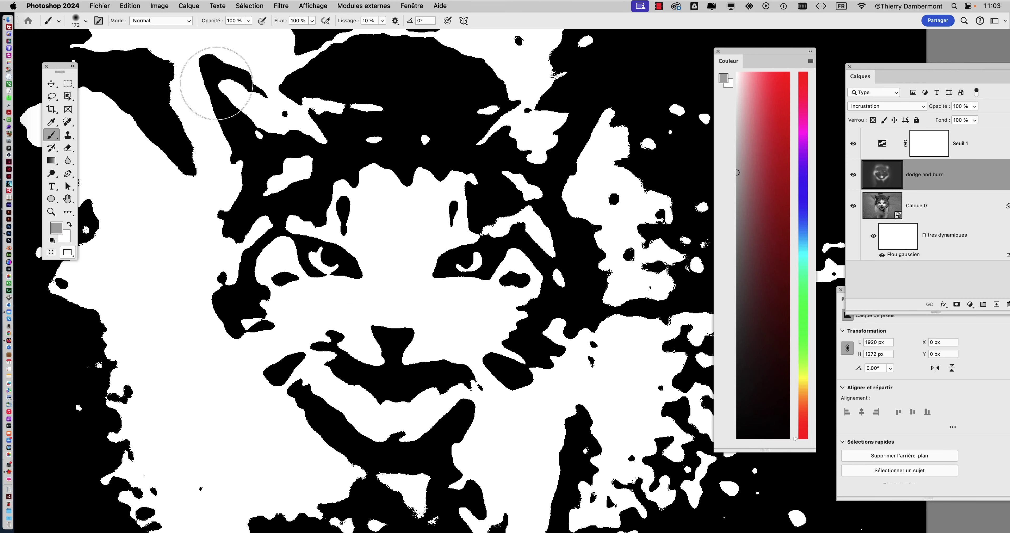
{"action": "mouse_move", "coordinate": [575, 136]}
{"action": "left_mouse_down"}
{"action": "mouse_move", "coordinate": [591, 82]}
{"action": "mouse_move", "coordinate": [590, 108]}
{"action": "left_mouse_up"}
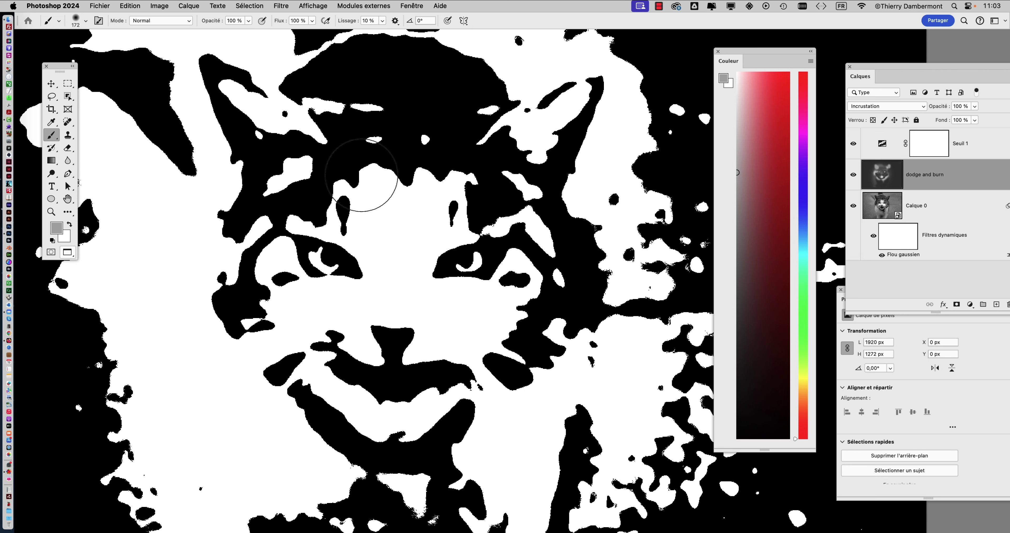
{"action": "mouse_move", "coordinate": [377, 194]}
{"action": "left_mouse_down"}
{"action": "mouse_move", "coordinate": [410, 168]}
{"action": "mouse_move", "coordinate": [460, 163]}
{"action": "left_mouse_up"}
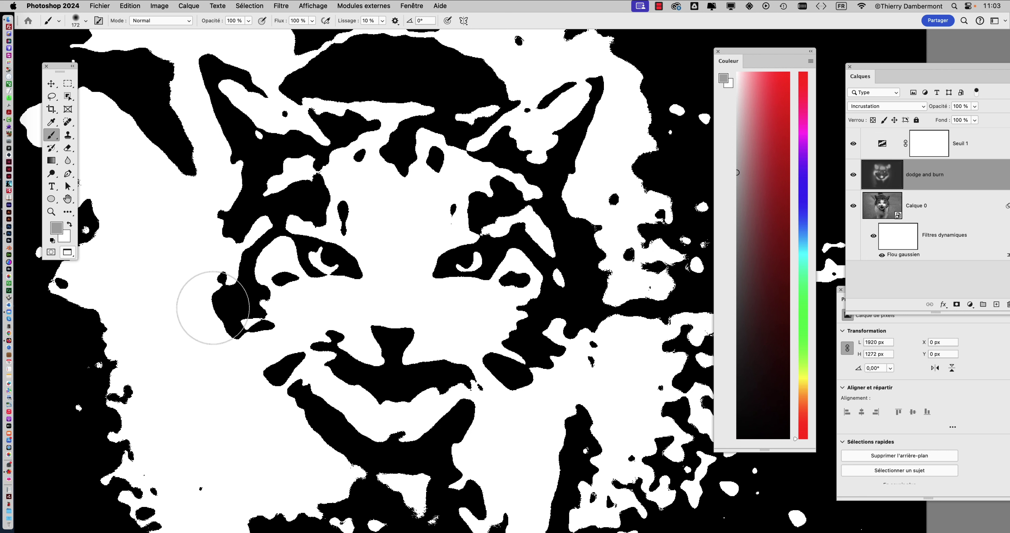
{"action": "left_click_drag", "start_coordinate": [213, 306], "coordinate": [213, 287]}
{"action": "mouse_move", "coordinate": [522, 322]}
{"action": "left_mouse_down"}
{"action": "mouse_move", "coordinate": [564, 338]}
{"action": "mouse_move", "coordinate": [532, 372]}
{"action": "mouse_move", "coordinate": [587, 384]}
{"action": "left_mouse_up"}
Duplicate the dodge and burn layer as a backup of the painting.
{"action": "scroll", "coordinate": [525, 334], "scroll_direction": "down", "scroll_amount": 4}
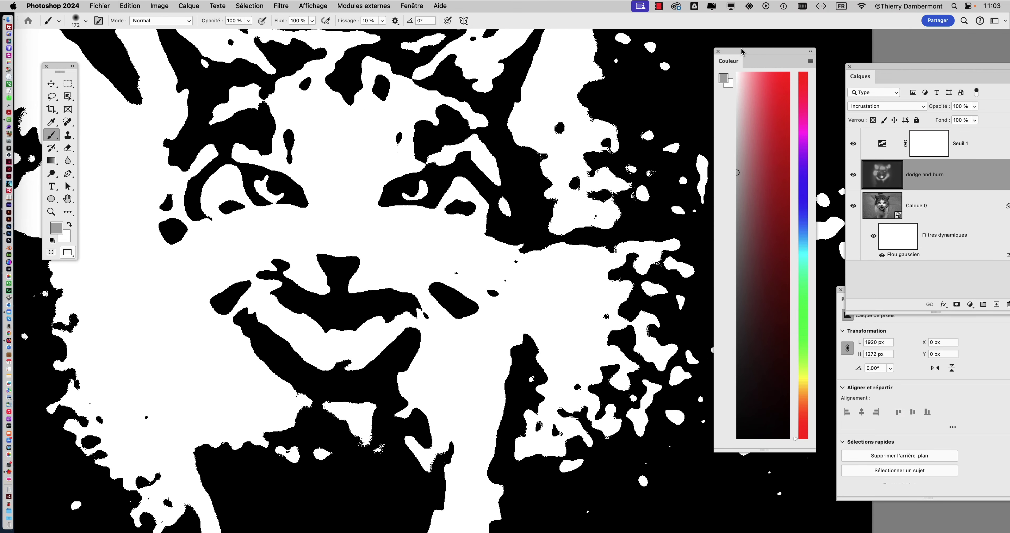
{"action": "mouse_move", "coordinate": [742, 52]}
{"action": "left_mouse_down"}
{"action": "mouse_move", "coordinate": [622, 51]}
{"action": "mouse_move", "coordinate": [192, 204]}
{"action": "mouse_move", "coordinate": [155, 292]}
{"action": "mouse_move", "coordinate": [605, 272]}
{"action": "mouse_move", "coordinate": [573, 279]}
{"action": "left_mouse_up"}
{"action": "left_click_drag", "start_coordinate": [866, 69], "coordinate": [674, 80]}
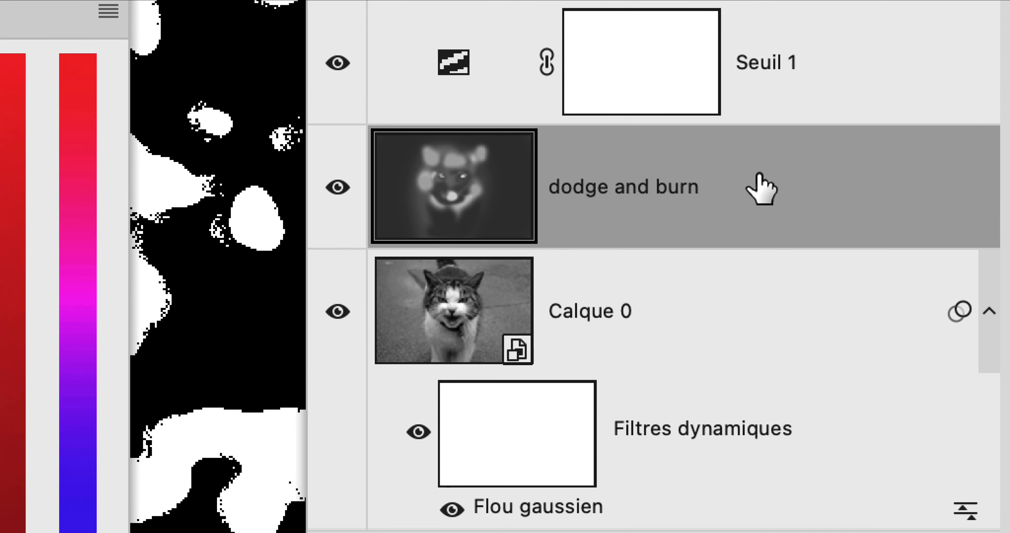
{"action": "mouse_move", "coordinate": [761, 188]}
{"action": "left_mouse_down"}
{"action": "mouse_move", "coordinate": [778, 208]}
{"action": "mouse_move", "coordinate": [864, 456]}
{"action": "left_mouse_up"}
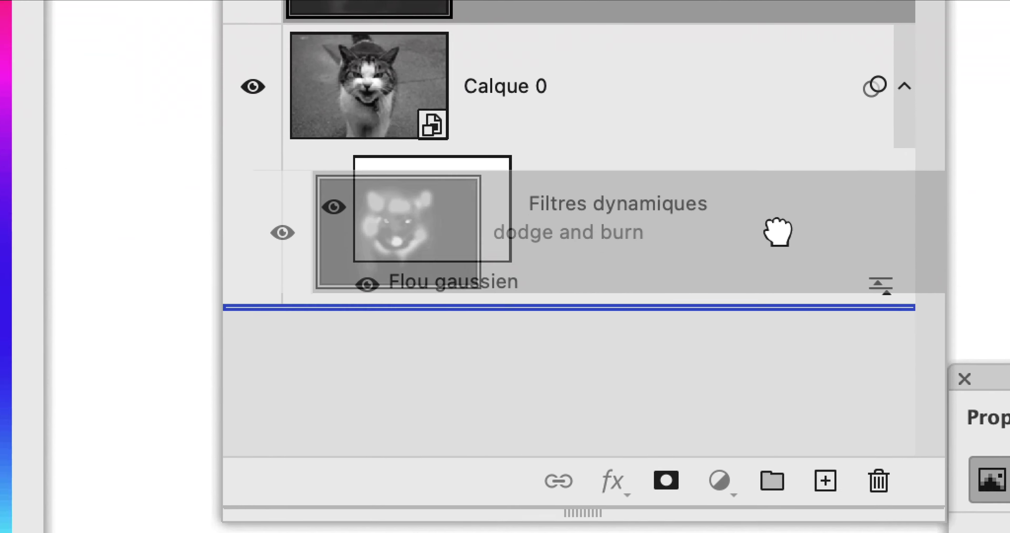
{"action": "left_click_drag", "start_coordinate": [778, 232], "coordinate": [826, 476]}
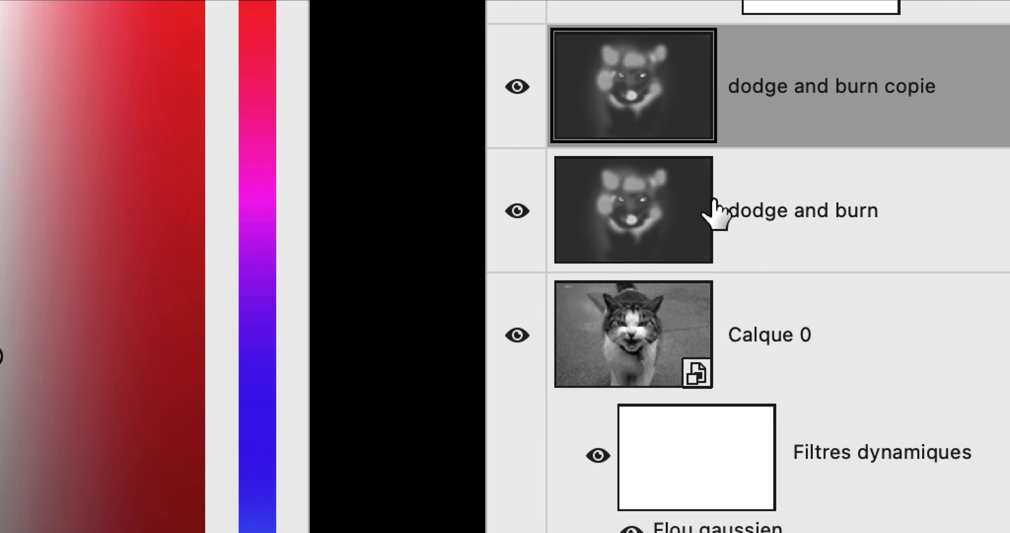
Hide the original dodge and burn layer and make dodge and burn copie the active layer.
{"action": "left_click", "coordinate": [337, 136]}
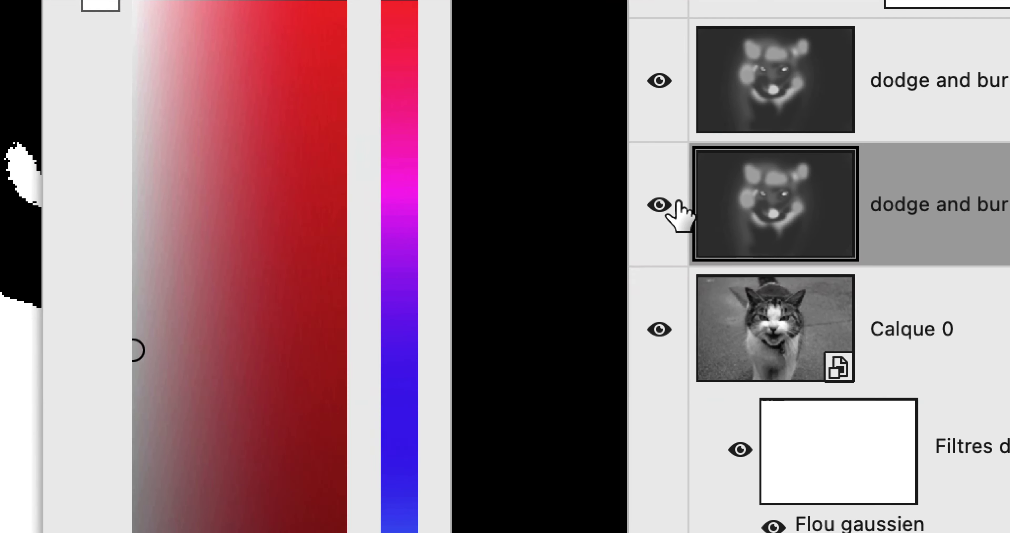
{"action": "left_click", "coordinate": [660, 205]}
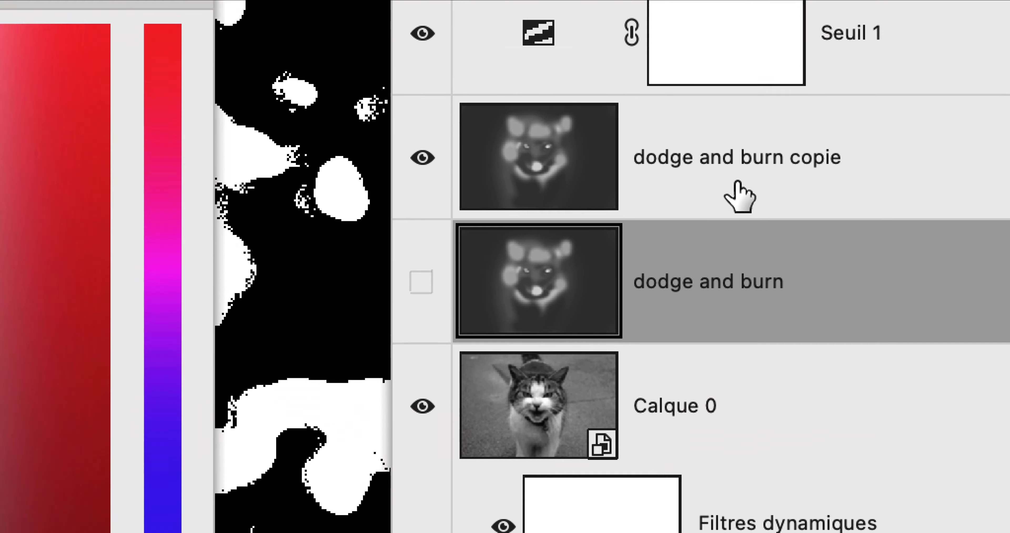
{"action": "left_click", "coordinate": [738, 185]}
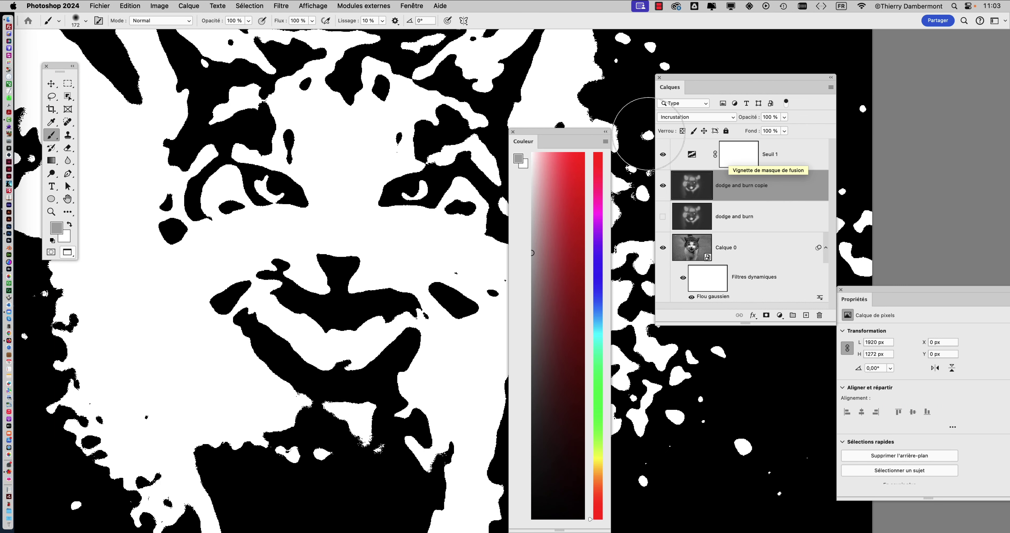
On the dodge and burn copie layer, darken the contours of both cheeks with a 172 px dark grey brush.
{"action": "left_click_drag", "start_coordinate": [536, 135], "coordinate": [589, 327]}
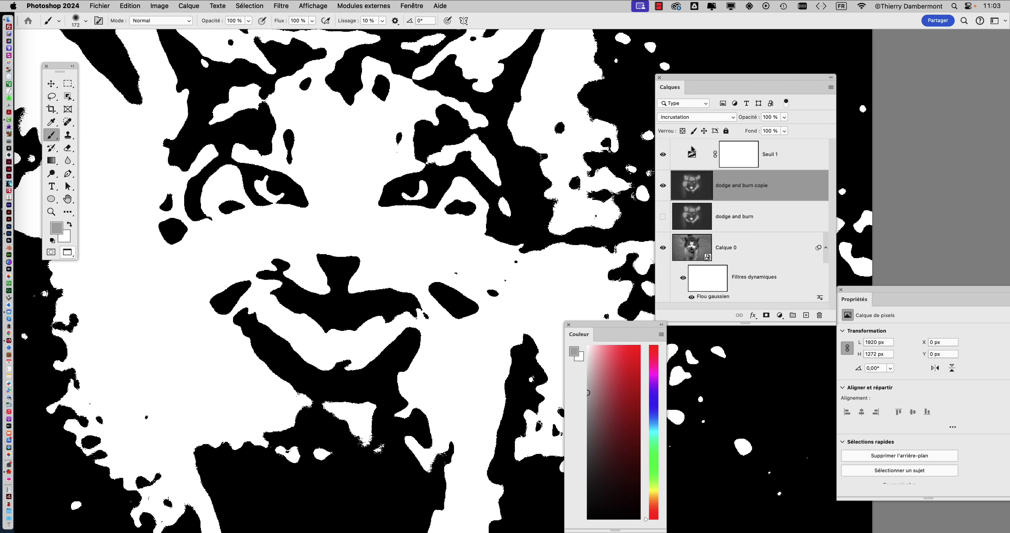
{"action": "left_click_drag", "start_coordinate": [678, 80], "coordinate": [802, 81]}
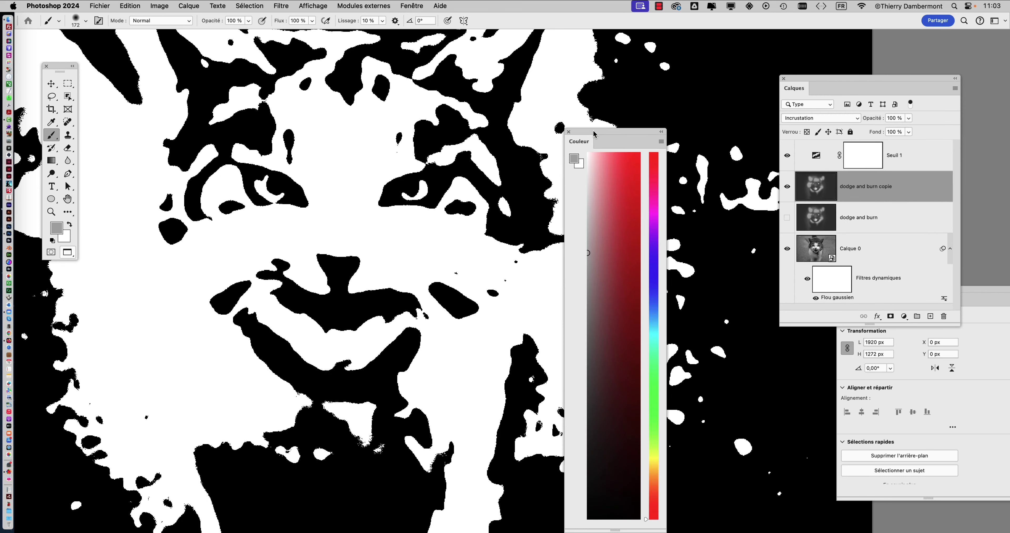
{"action": "left_click_drag", "start_coordinate": [594, 134], "coordinate": [661, 68]}
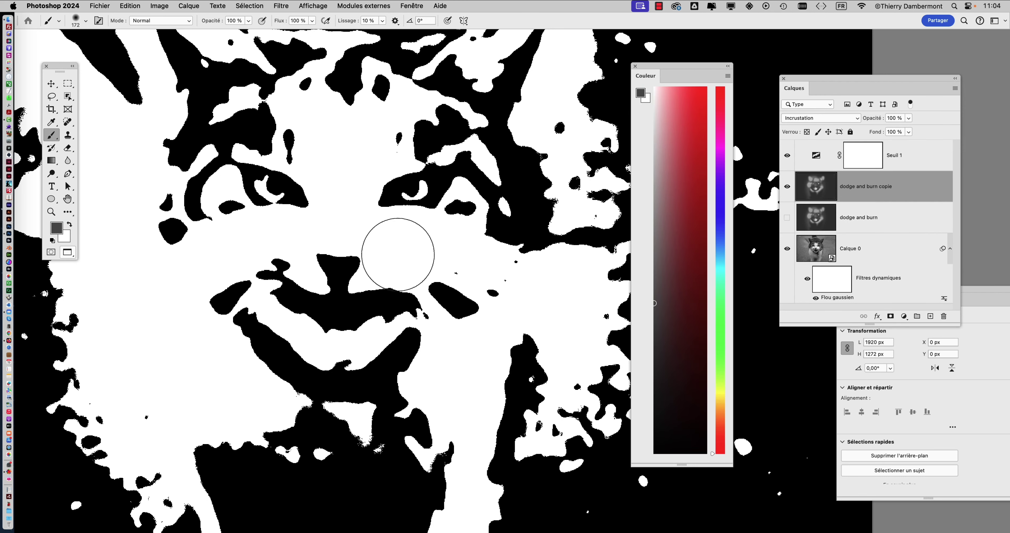
{"action": "mouse_move", "coordinate": [401, 266]}
{"action": "left_mouse_down"}
{"action": "mouse_move", "coordinate": [477, 295]}
{"action": "mouse_move", "coordinate": [498, 265]}
{"action": "mouse_move", "coordinate": [478, 318]}
{"action": "mouse_move", "coordinate": [432, 348]}
{"action": "left_mouse_up"}
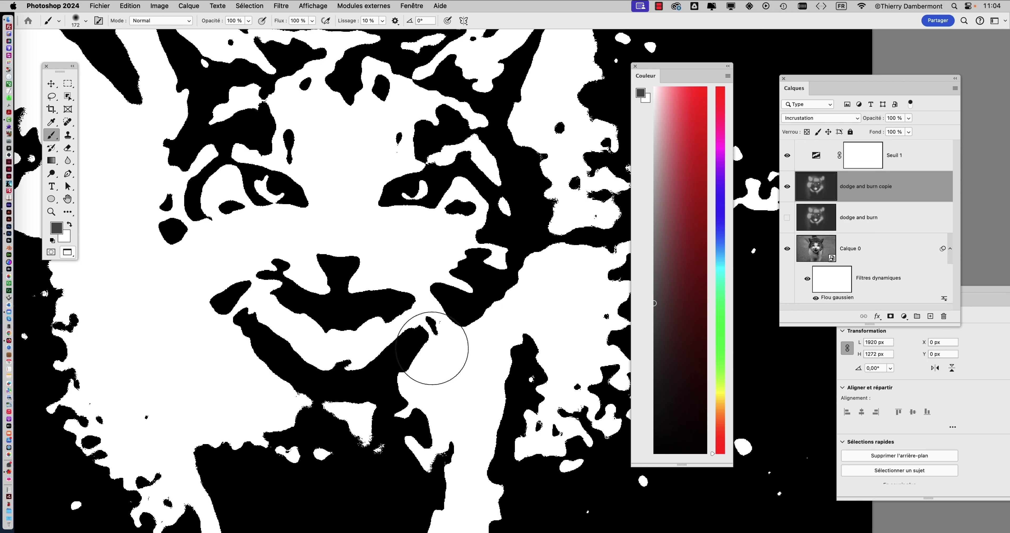
{"action": "mouse_move", "coordinate": [184, 250]}
{"action": "left_mouse_down"}
{"action": "mouse_move", "coordinate": [176, 237]}
{"action": "mouse_move", "coordinate": [204, 305]}
{"action": "mouse_move", "coordinate": [203, 286]}
{"action": "left_mouse_up"}
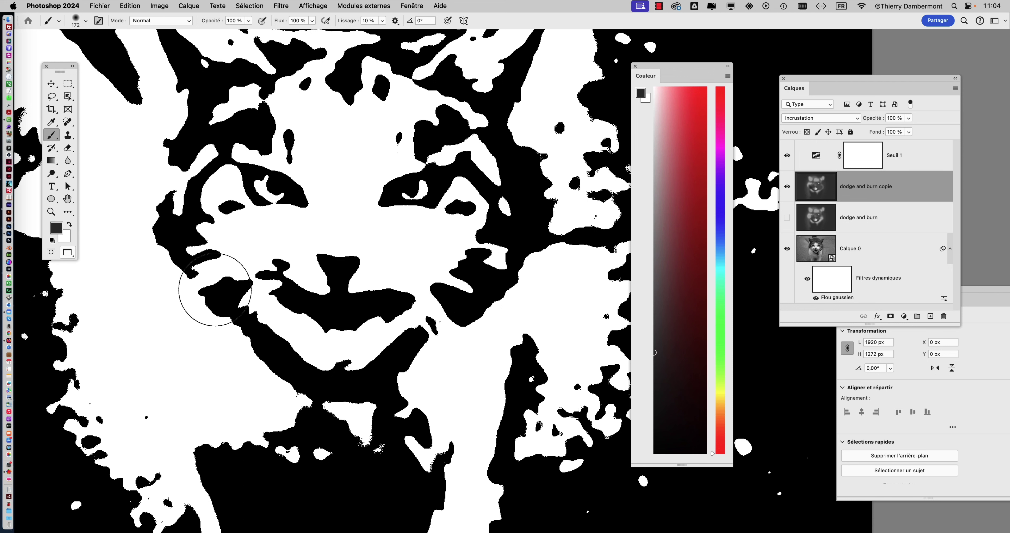
Lighten the inside of the mouth, the lower lip and the cheek beside the nose with a 94 px light grey brush.
{"action": "left_click_drag", "start_coordinate": [518, 324], "coordinate": [518, 350]}
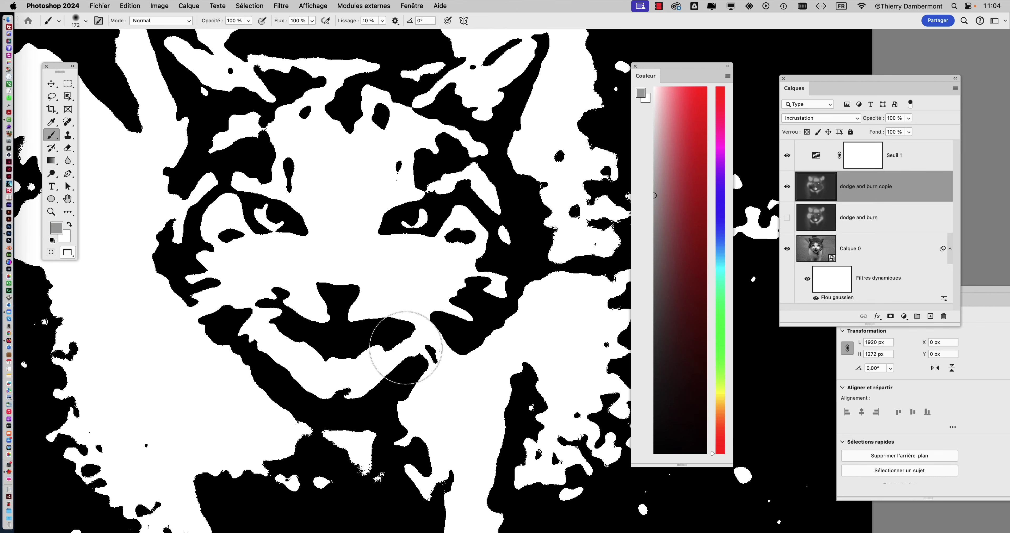
{"action": "left_click_drag", "start_coordinate": [458, 377], "coordinate": [441, 377]}
{"action": "left_click_drag", "start_coordinate": [315, 369], "coordinate": [363, 360]}
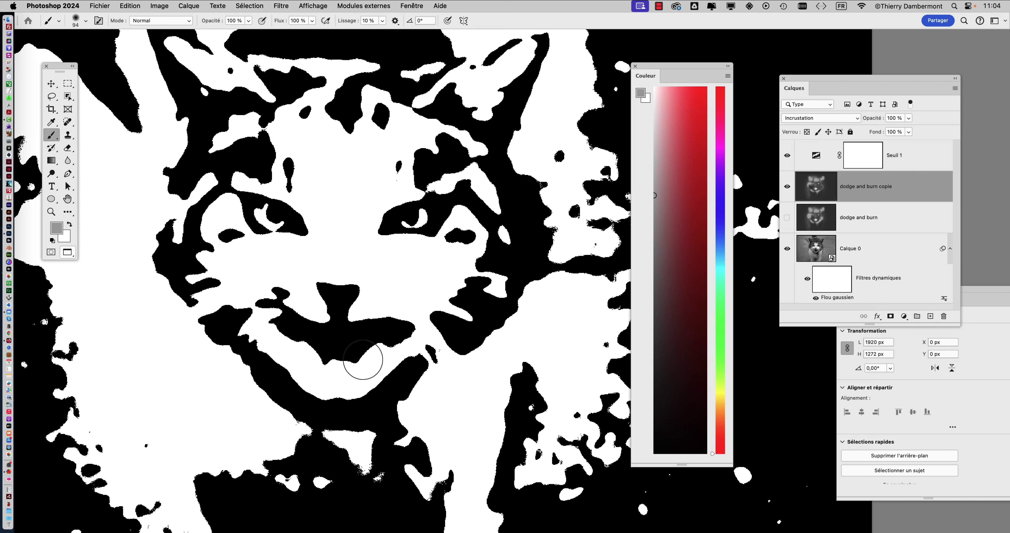
{"action": "left_click_drag", "start_coordinate": [339, 389], "coordinate": [371, 405]}
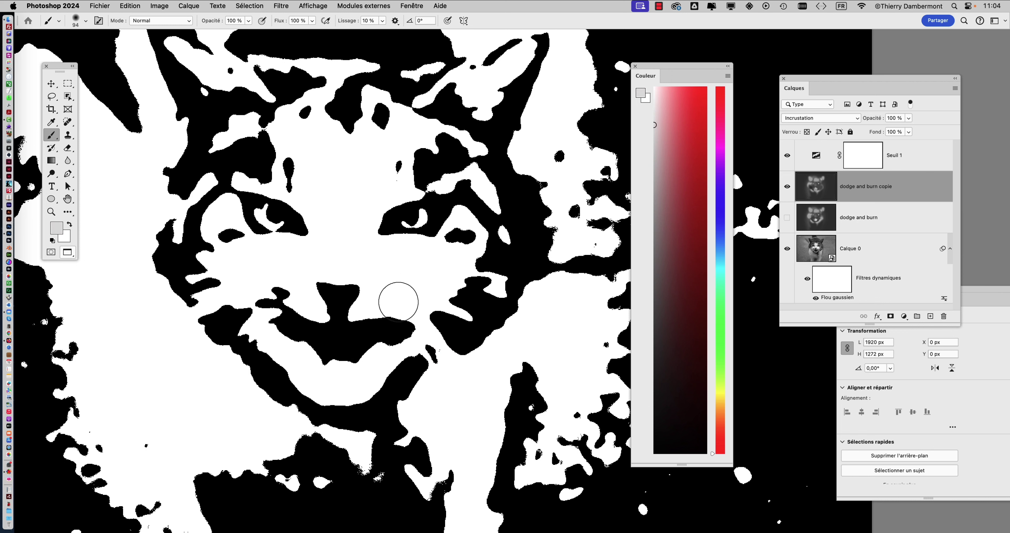
{"action": "mouse_move", "coordinate": [399, 302]}
{"action": "left_mouse_down"}
{"action": "mouse_move", "coordinate": [389, 299]}
{"action": "mouse_move", "coordinate": [415, 281]}
{"action": "mouse_move", "coordinate": [447, 282]}
{"action": "mouse_move", "coordinate": [419, 277]}
{"action": "left_mouse_up"}
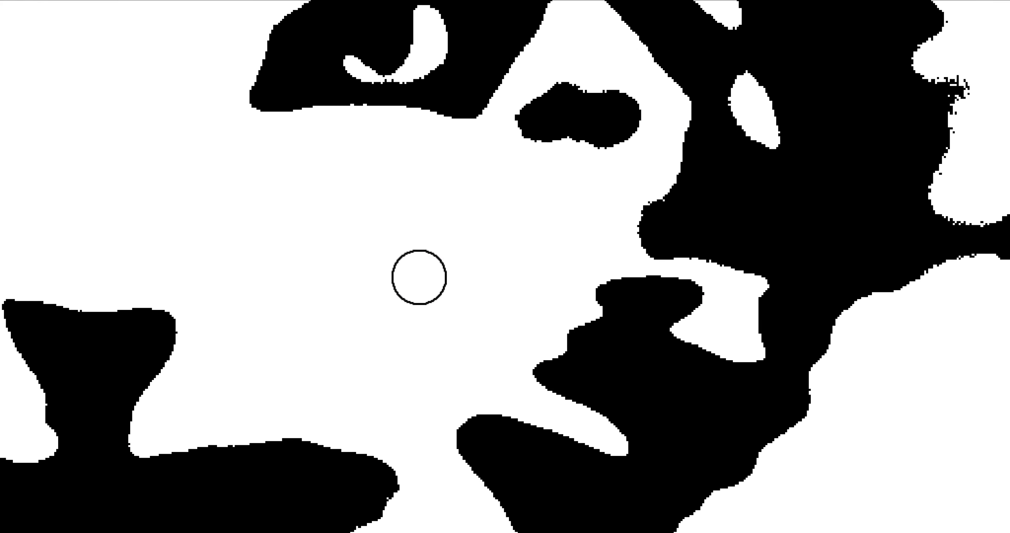